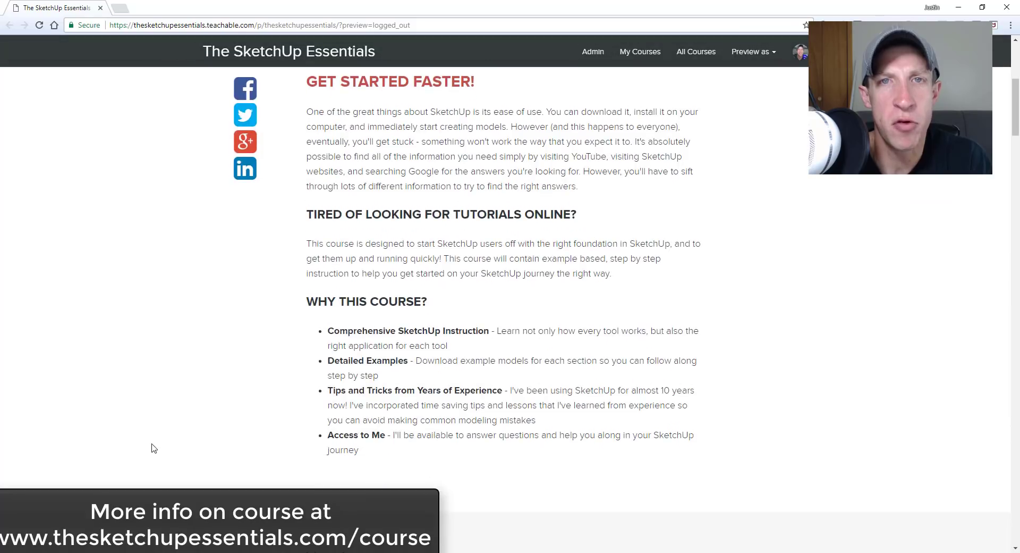
# - Read through the SketchUp Essentials course page, from the course introduction down past the Layout construction documents section
pyautogui.scroll(-5, 234, 392)
pyautogui.scroll(-2, 232, 392)
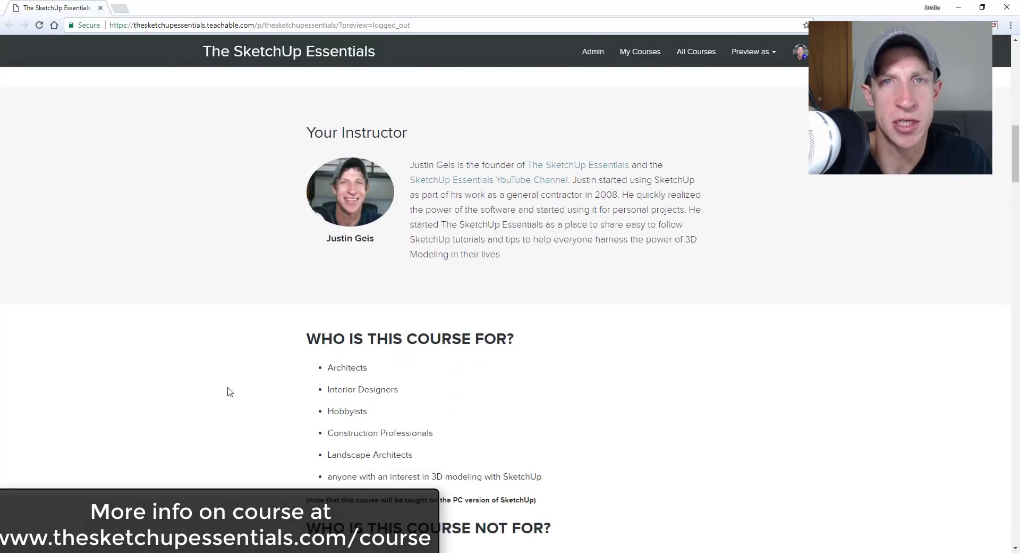
pyautogui.scroll(-4, 228, 388)
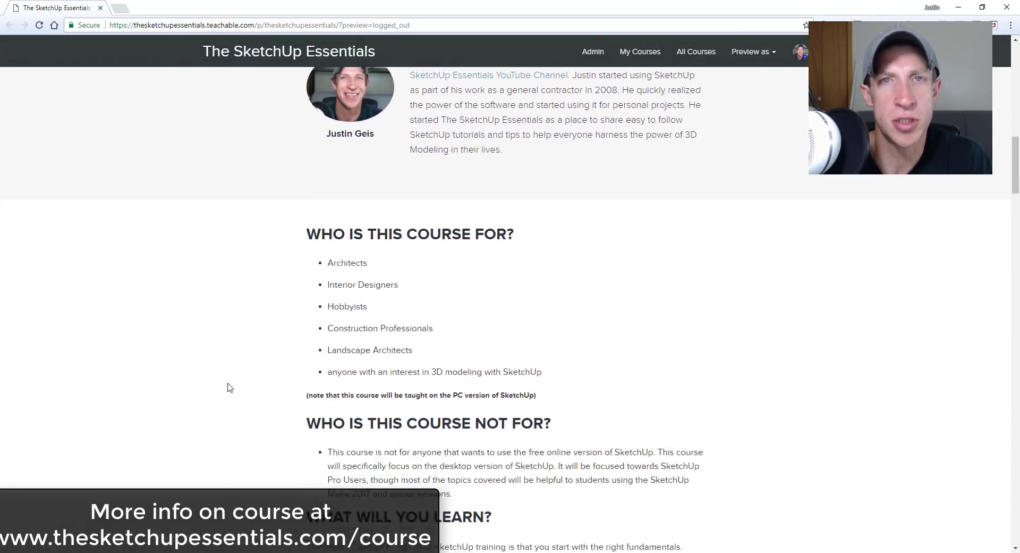
pyautogui.scroll(-6, 296, 355)
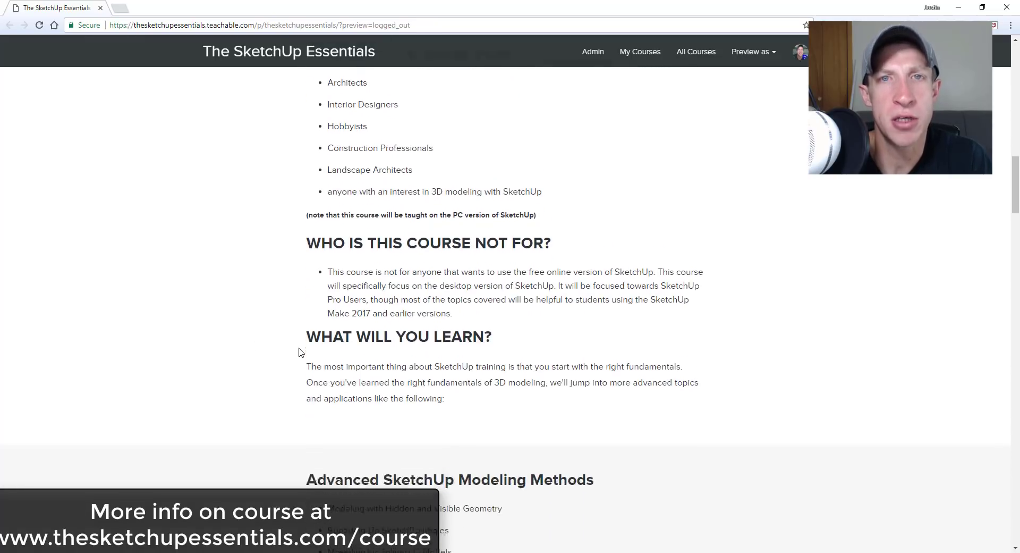
pyautogui.scroll(-2, 292, 345)
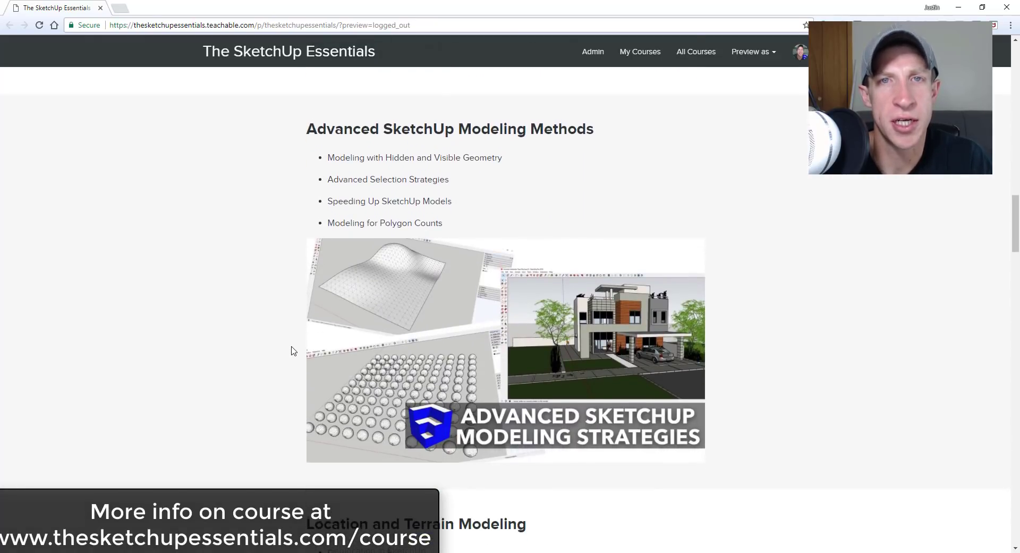
pyautogui.scroll(-1, 309, 306)
pyautogui.scroll(-8, 306, 298)
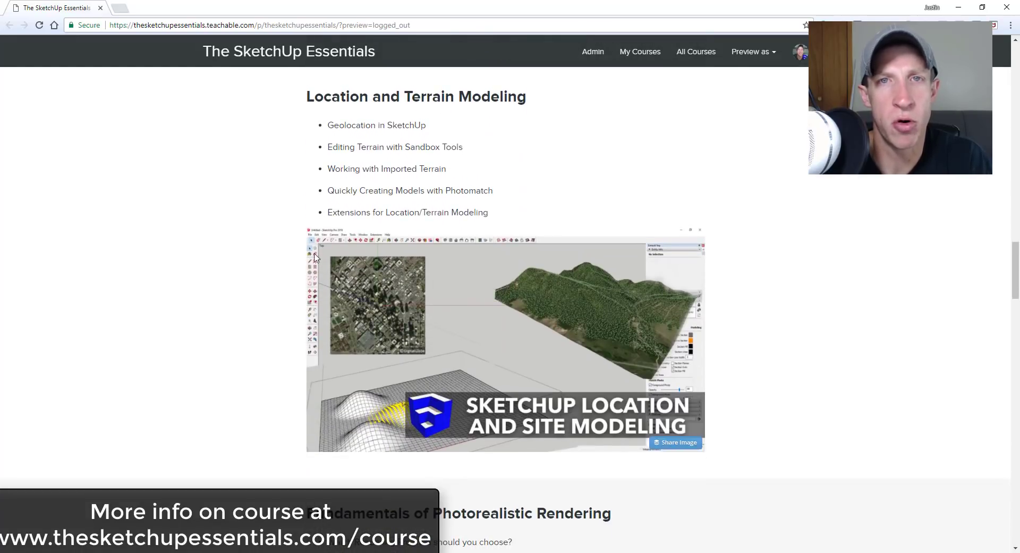
pyautogui.scroll(-5, 322, 226)
pyautogui.scroll(-2, 314, 233)
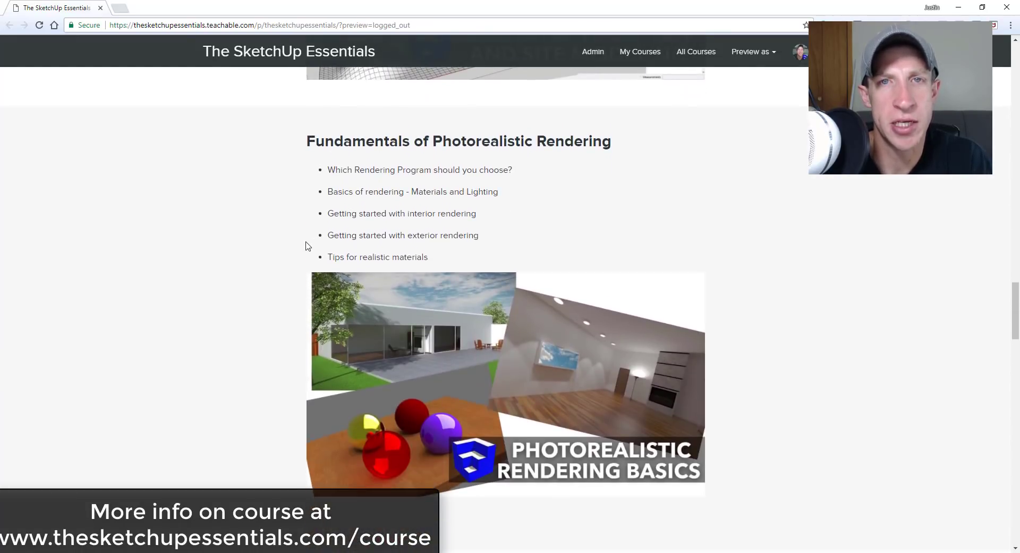
pyautogui.scroll(-9, 319, 250)
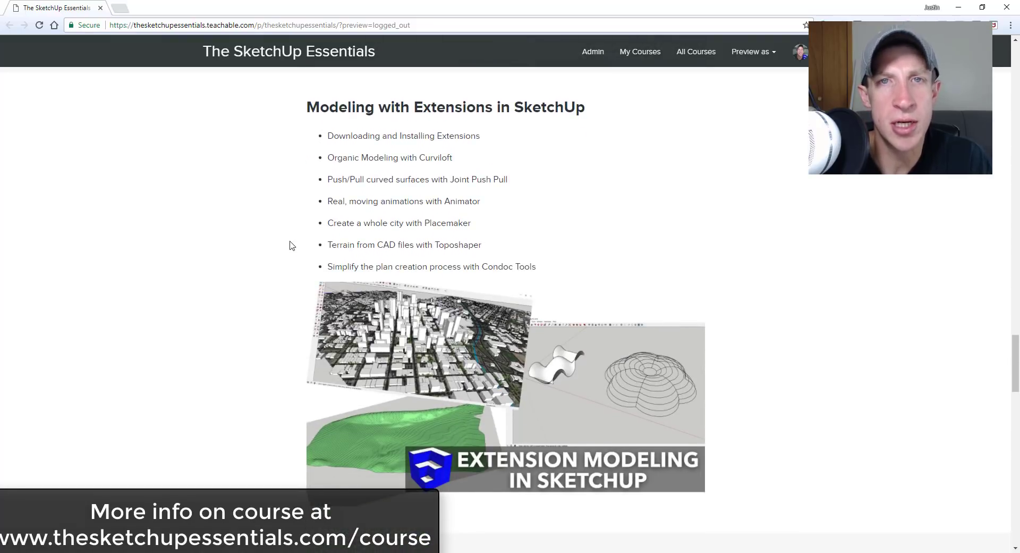
pyautogui.scroll(-9, 296, 245)
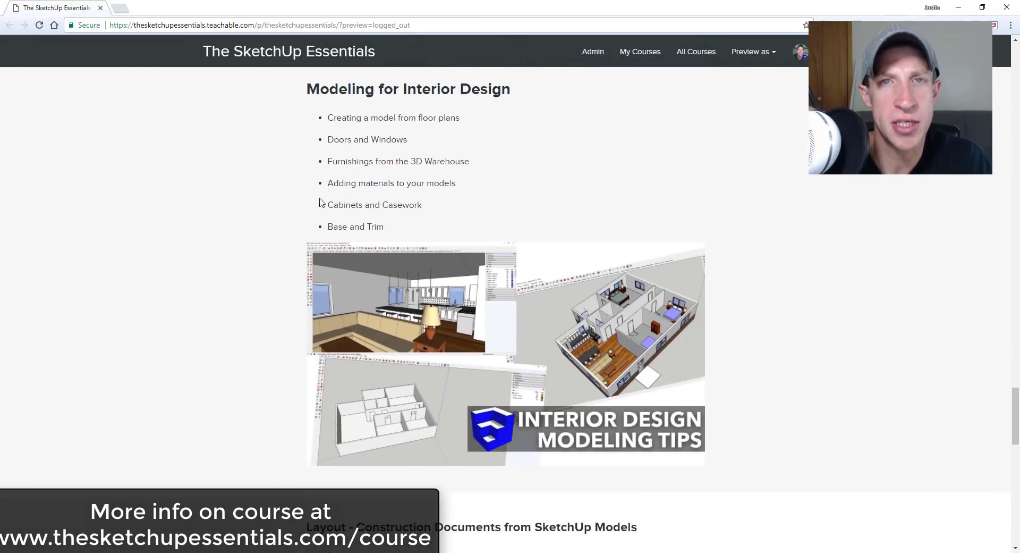
pyautogui.scroll(-5, 296, 200)
pyautogui.scroll(-3, 291, 202)
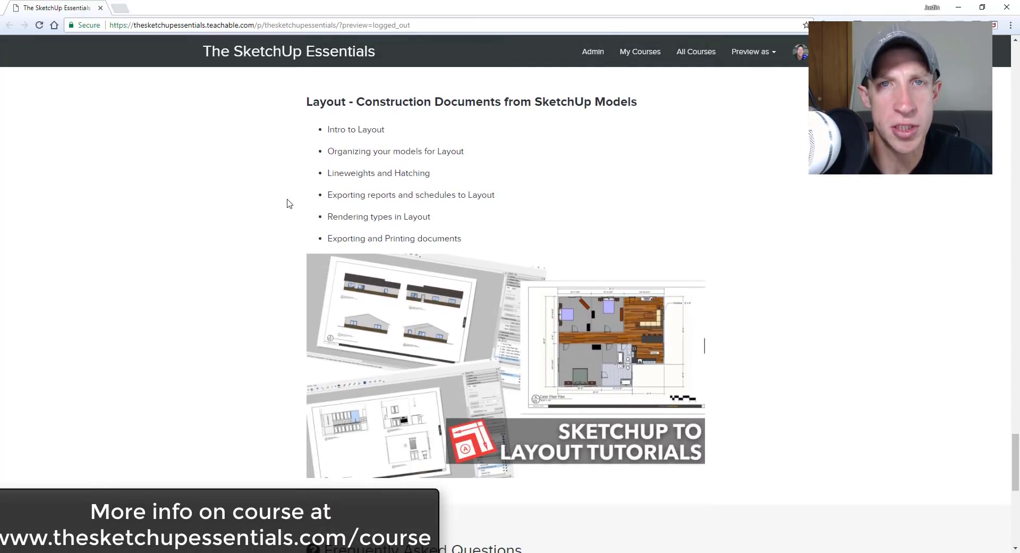
pyautogui.scroll(-1, 287, 198)
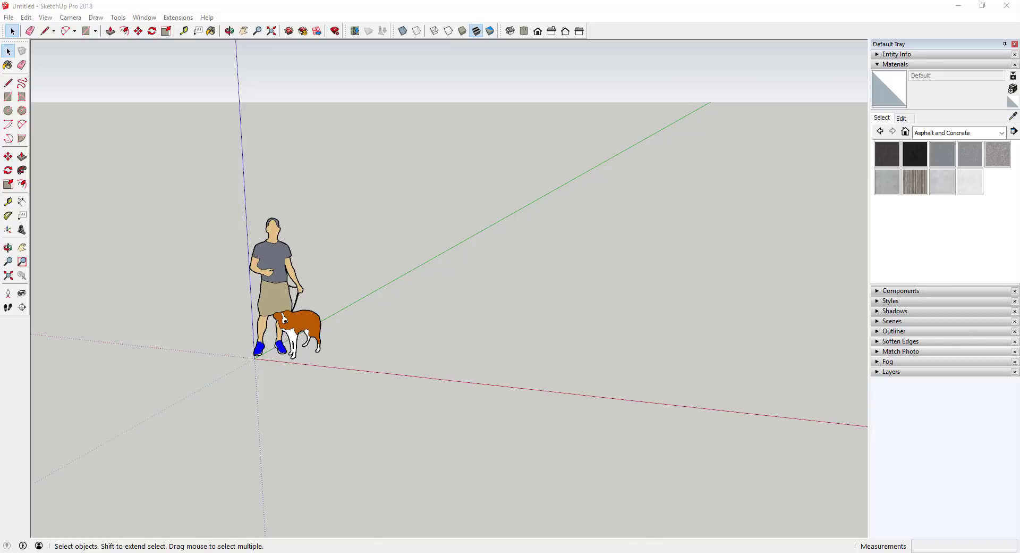
# - Switch to File Explorer, browse the Poliigon Metal folder to MetalPanelRectangular001's SPECULAR 3K textures, and preview the COL colour map image
pyautogui.hotkey('alt', 'Tab')
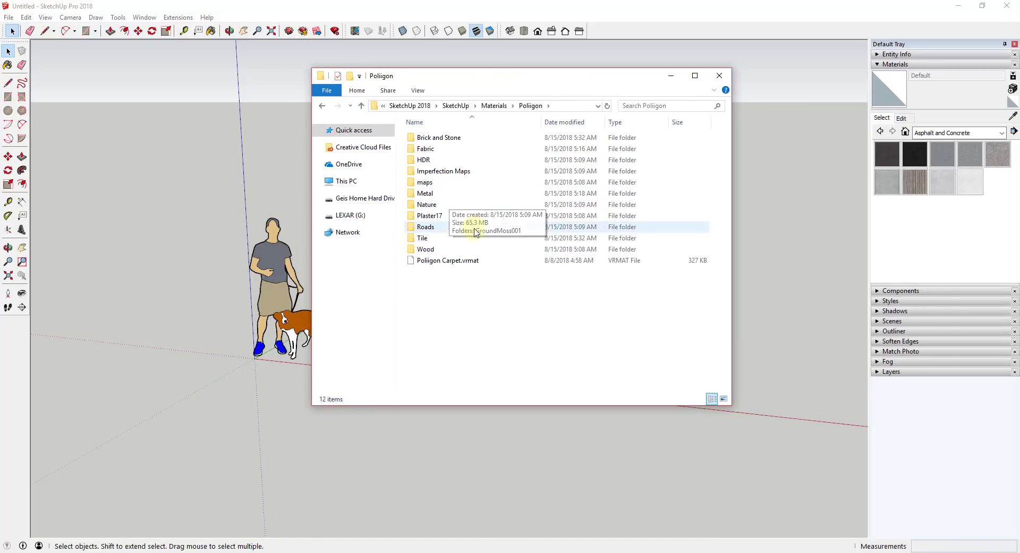
pyautogui.doubleClick(429, 193)
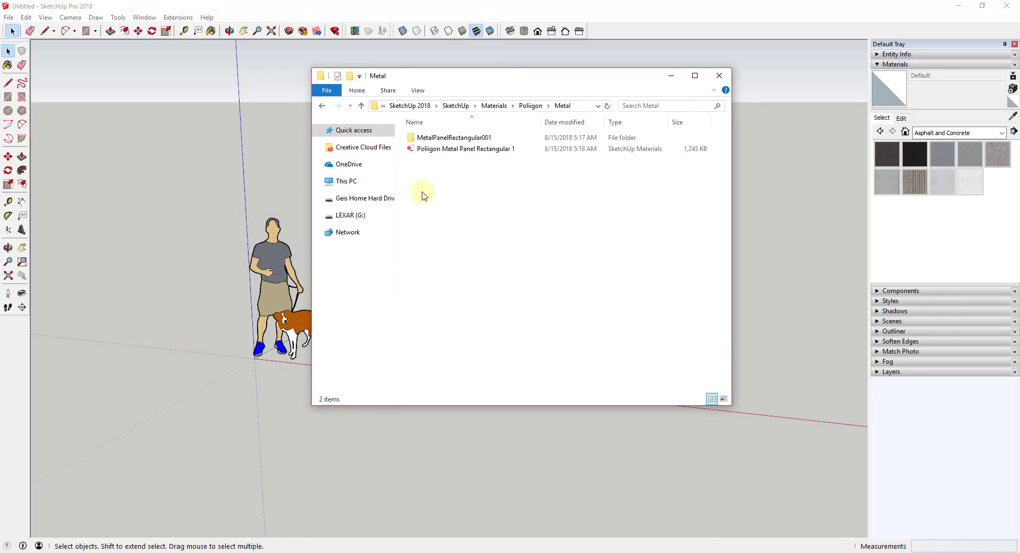
pyautogui.doubleClick(449, 139)
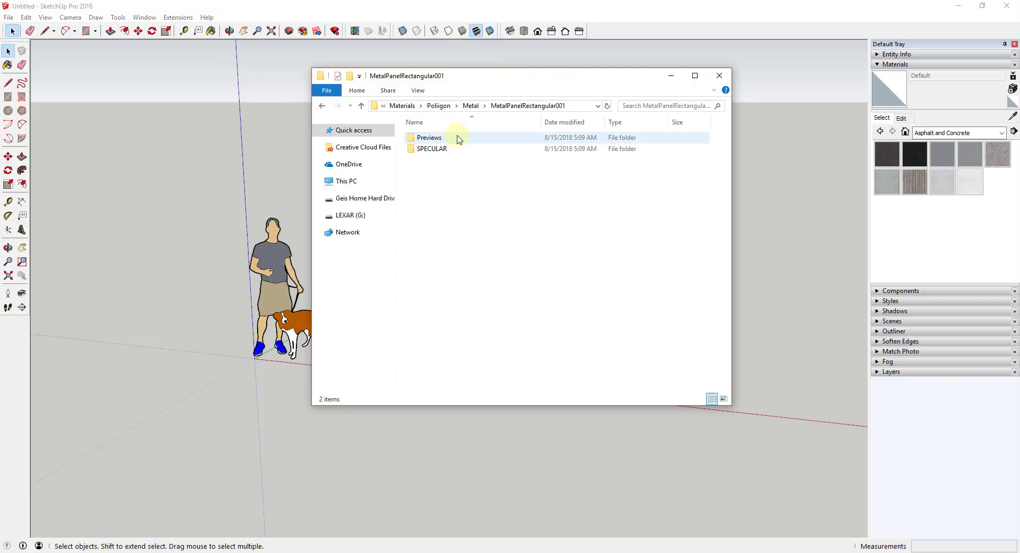
pyautogui.doubleClick(433, 150)
pyautogui.doubleClick(425, 139)
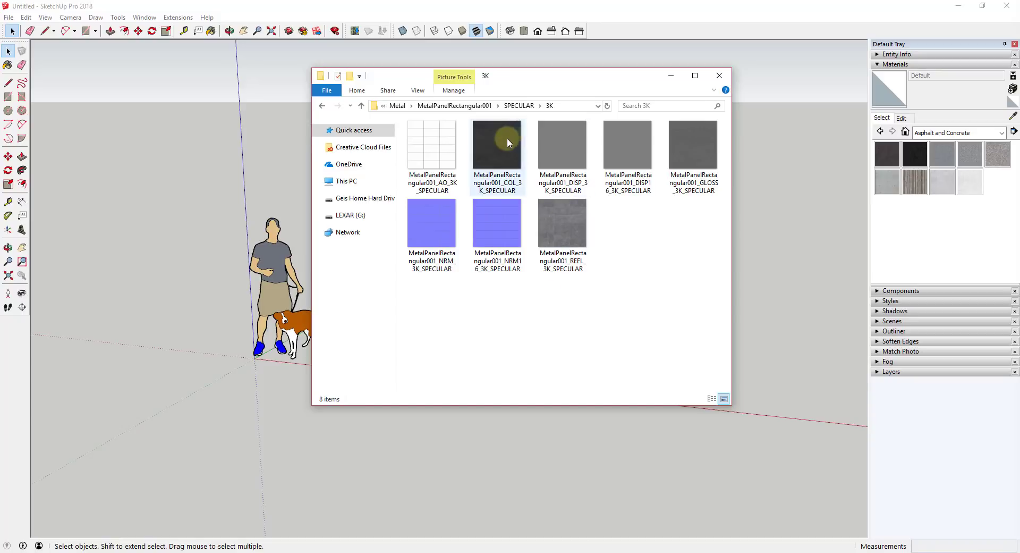
pyautogui.doubleClick(490, 142)
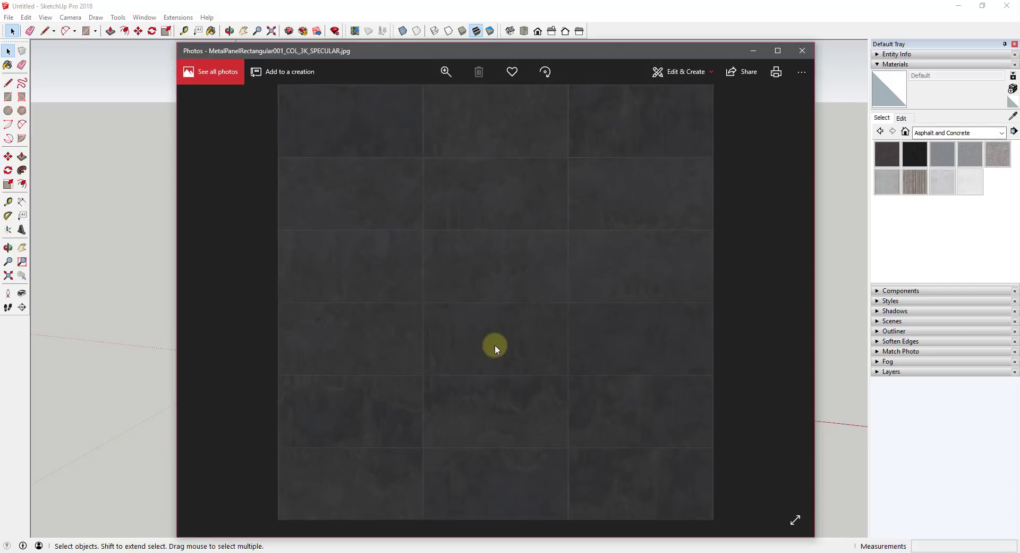
pyautogui.click(802, 52)
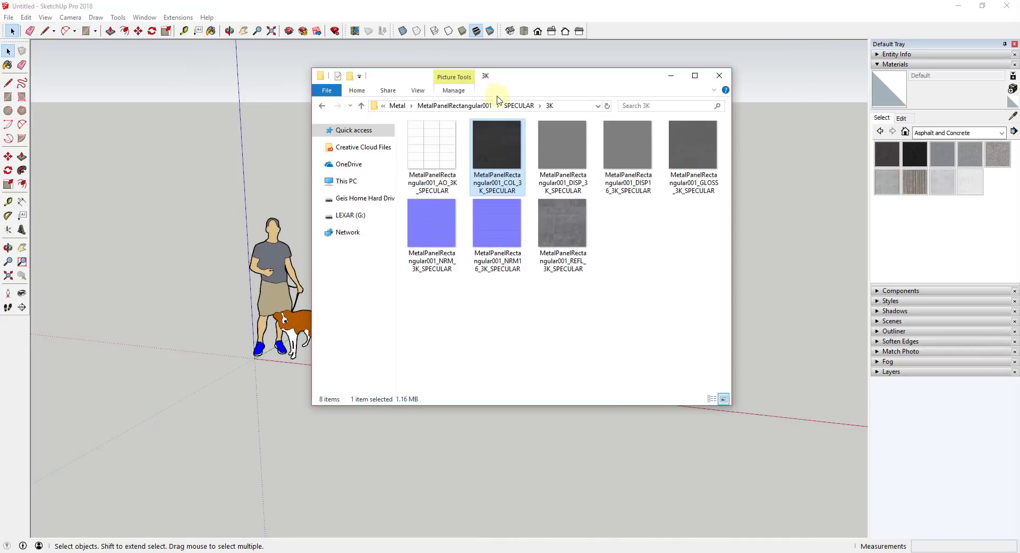
# - Go back up to the Metal folder to view its contents, and close the File Explorer window
pyautogui.click(519, 106)
pyautogui.click(460, 106)
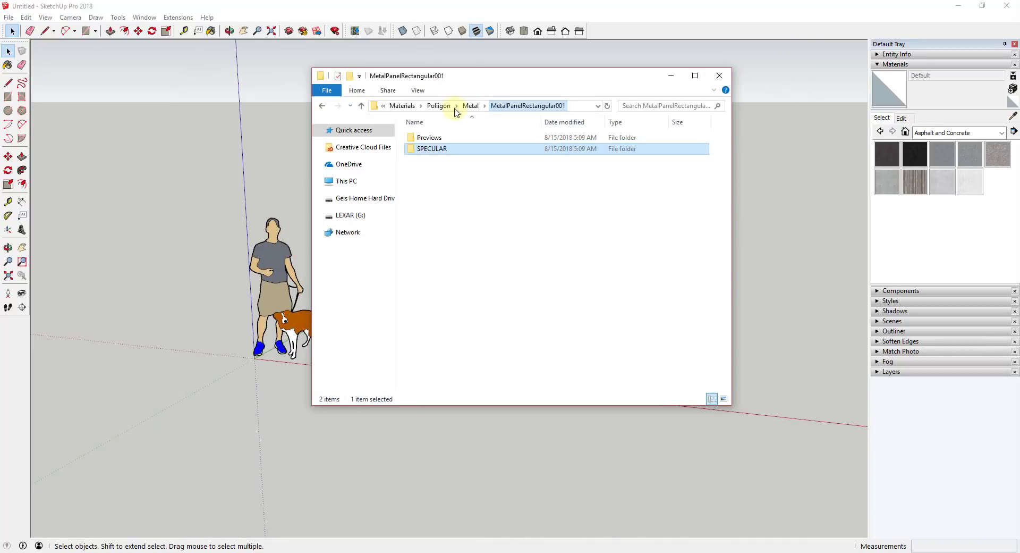
pyautogui.click(433, 106)
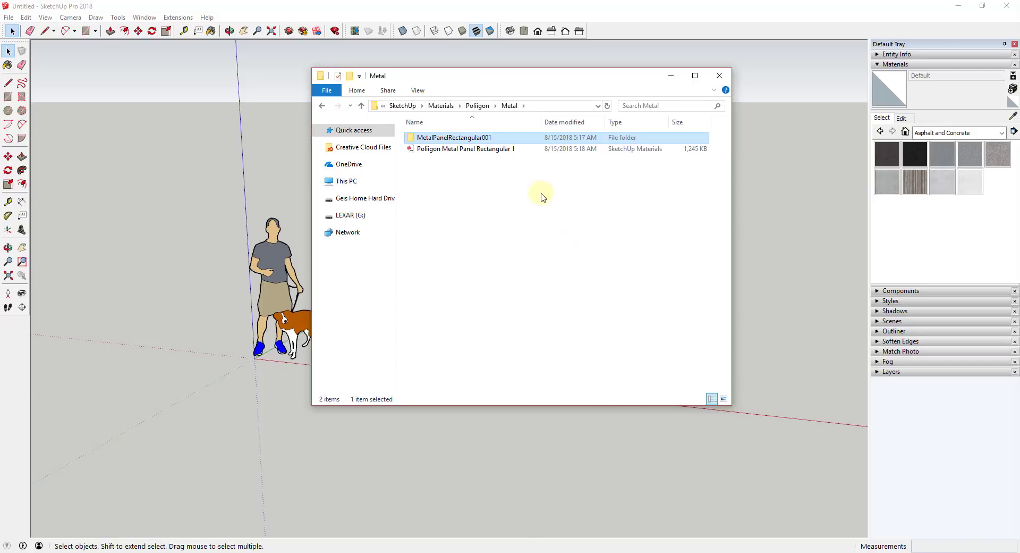
pyautogui.click(720, 77)
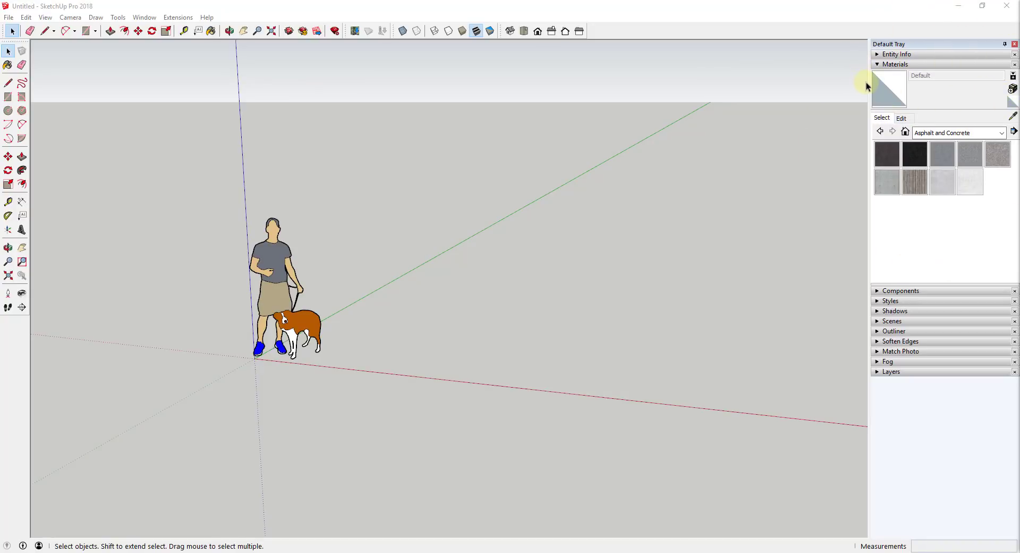
# - Start a new material in SketchUp, browse for its texture image, and check the Quick access folders and the option for pinning the current folder
pyautogui.click(1014, 90)
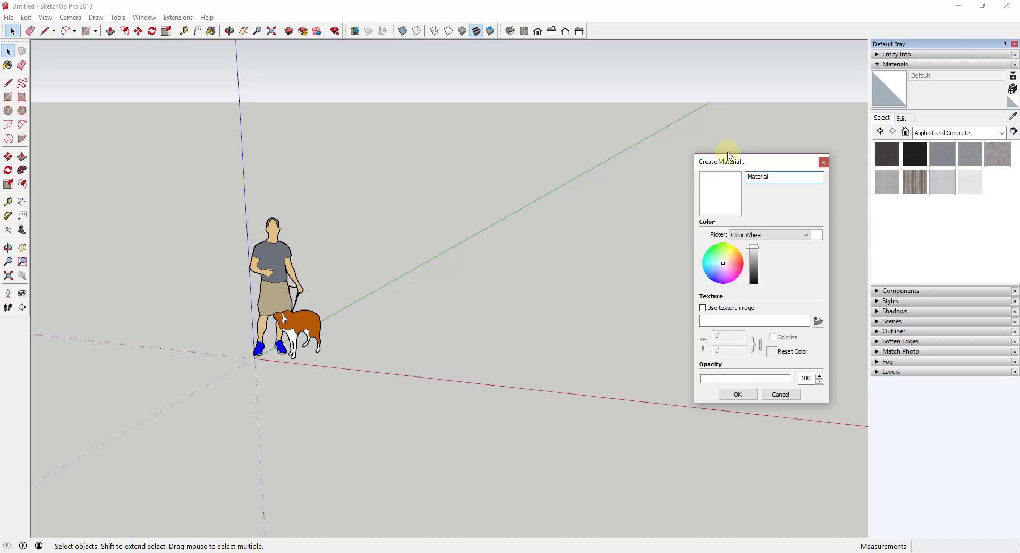
pyautogui.click(818, 321)
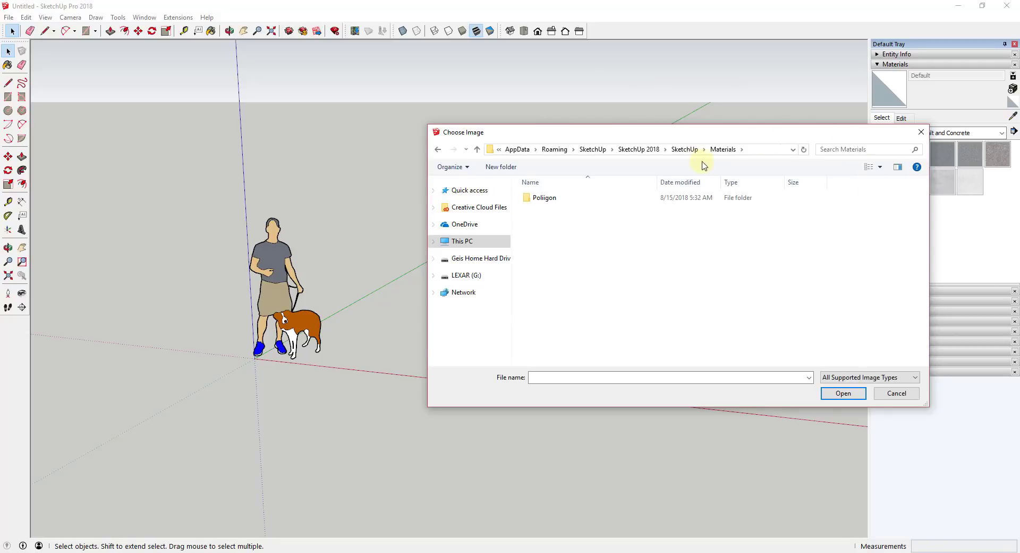
pyautogui.click(434, 190)
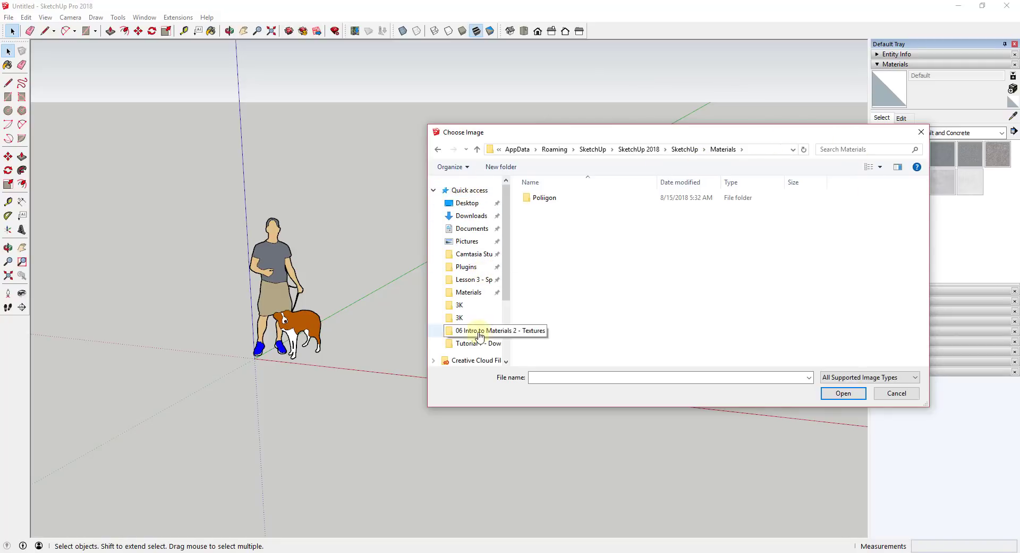
pyautogui.click(433, 190)
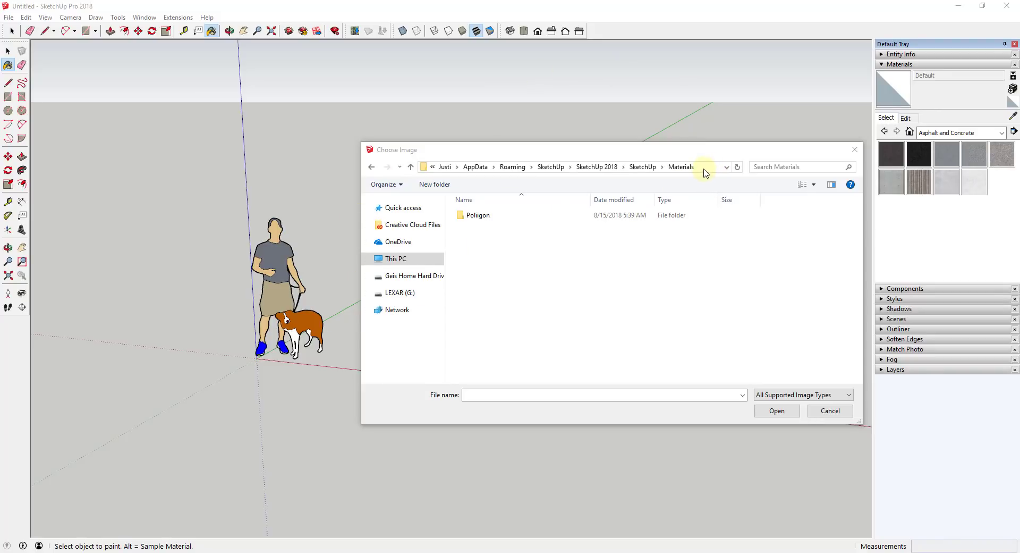
pyautogui.rightClick(405, 212)
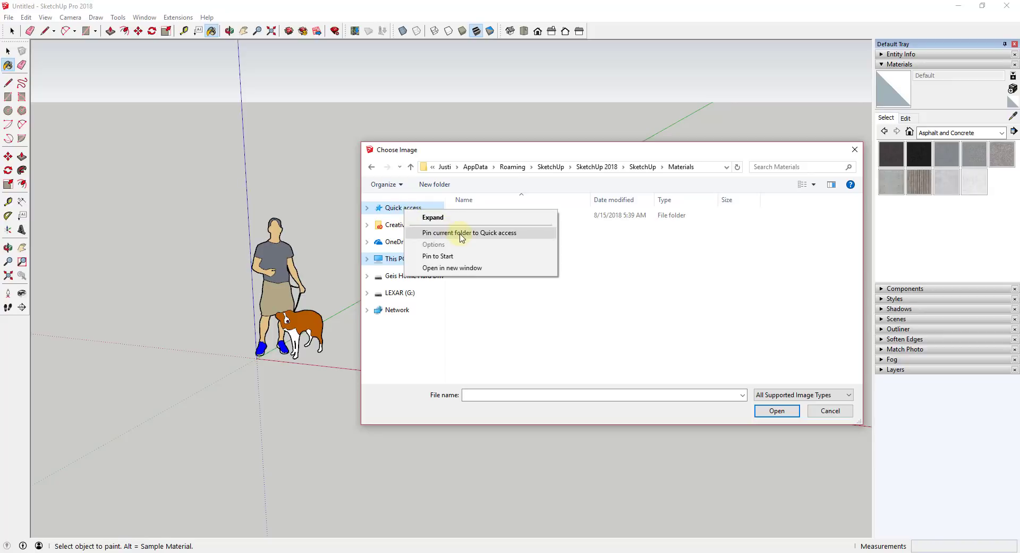
pyautogui.click(367, 208)
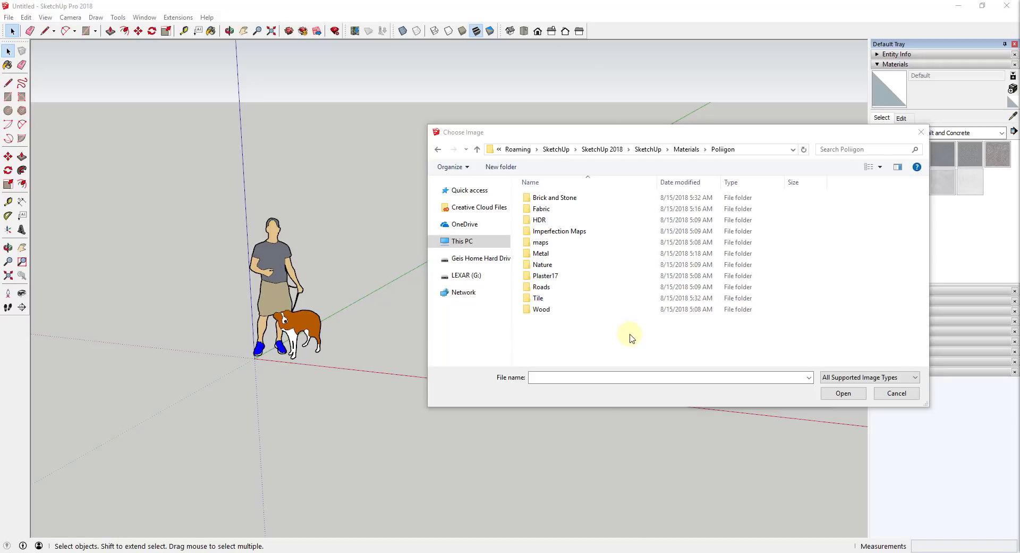
# - Load Plaster17_COL_VAR1_3K from the Poliigon Plaster17 3K folder as the texture image and create the material
pyautogui.doubleClick(550, 276)
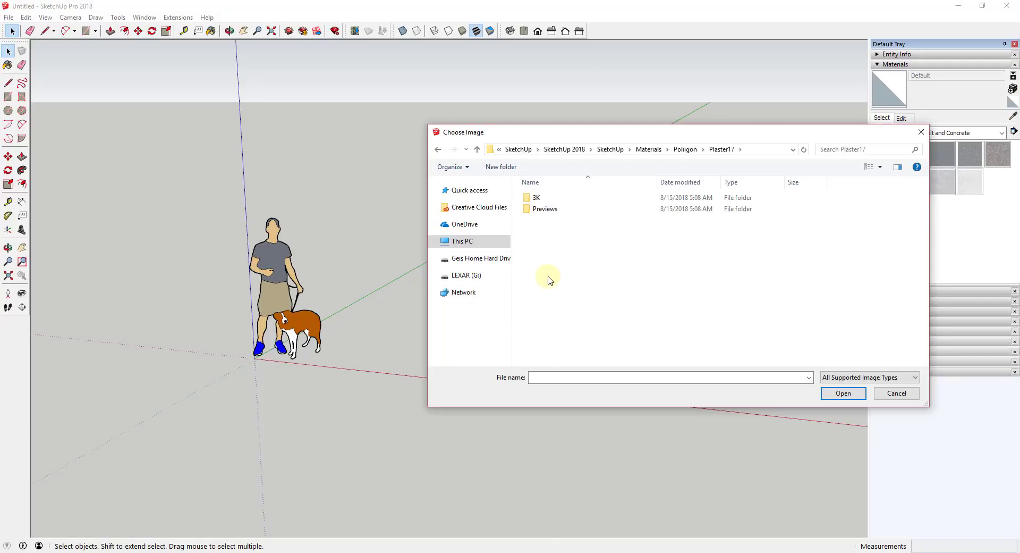
pyautogui.doubleClick(539, 197)
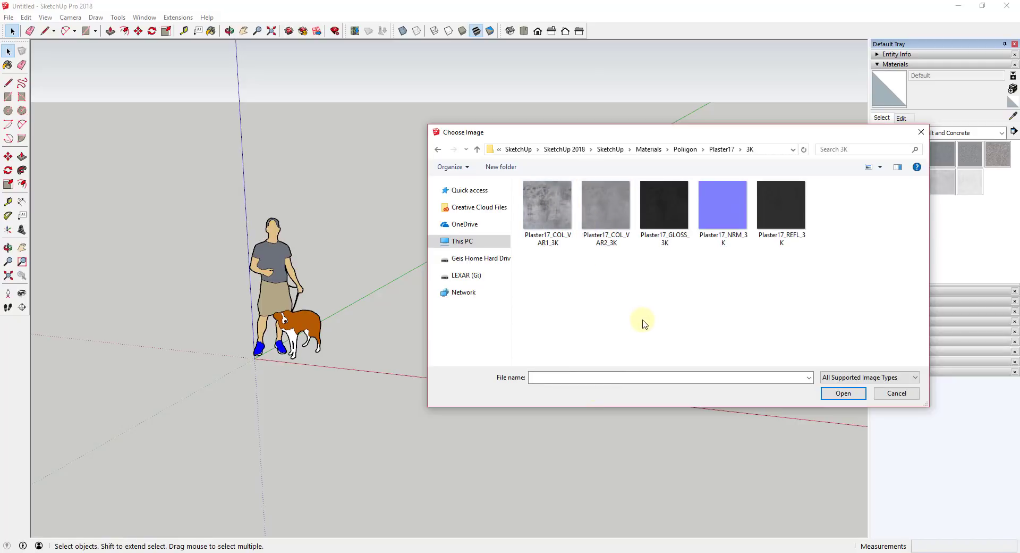
pyautogui.click(549, 213)
pyautogui.doubleClick(549, 213)
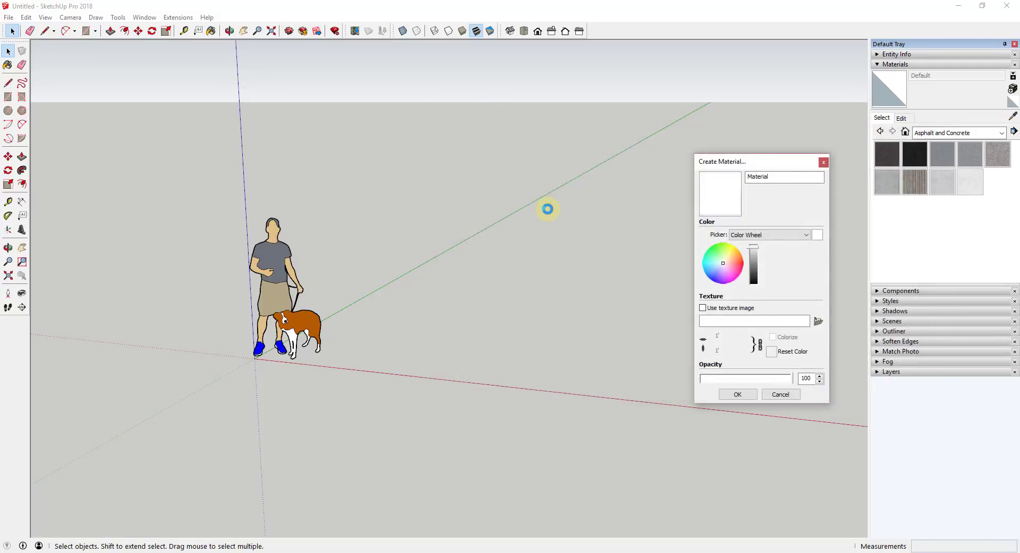
pyautogui.click(722, 194)
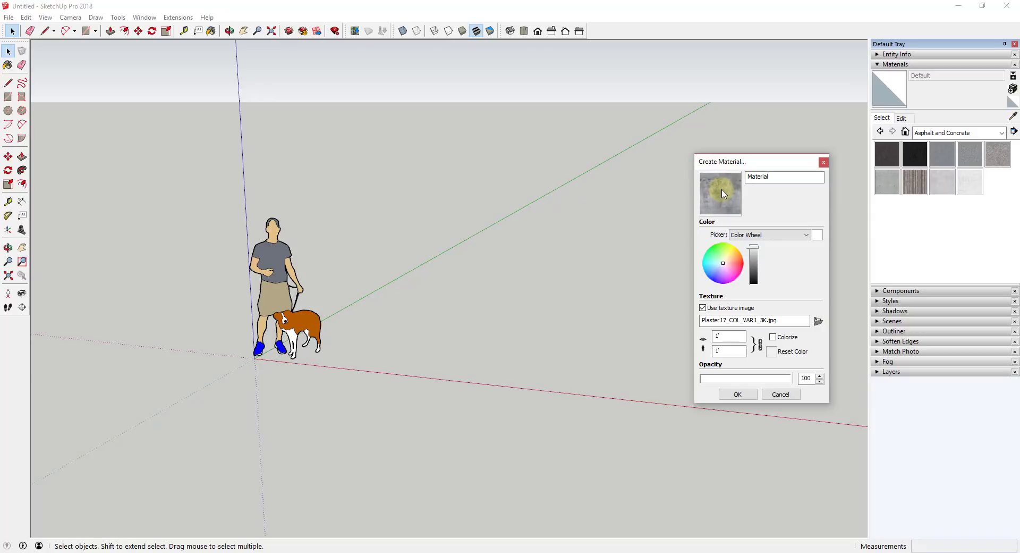
pyautogui.click(738, 395)
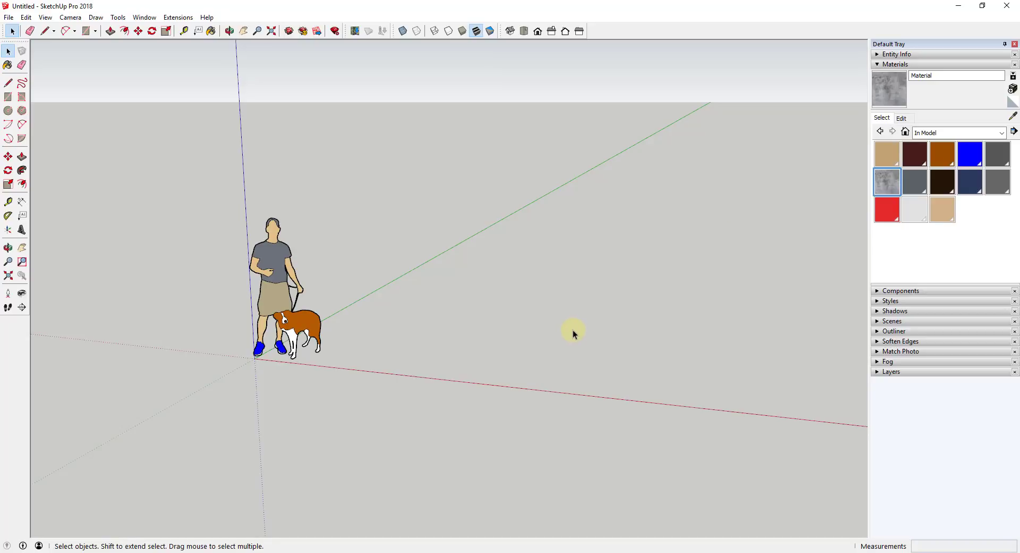
# - Draw a ground-plane rectangle about 4' 9" by 10' 7" beyond the scale figure and reverse its face
pyautogui.press('r')
pyautogui.click(448, 359)
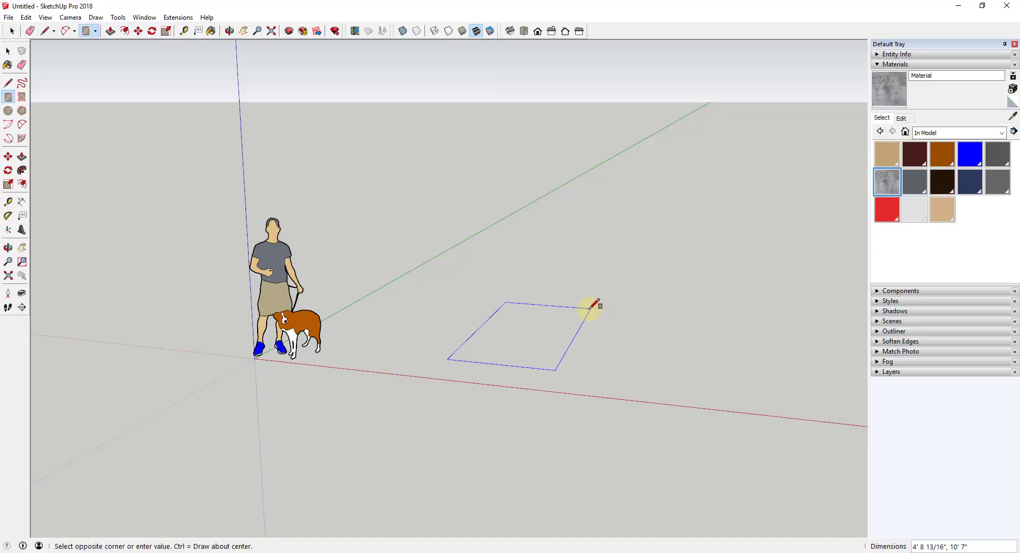
pyautogui.click(590, 307)
pyautogui.press('space')
pyautogui.rightClick(530, 335)
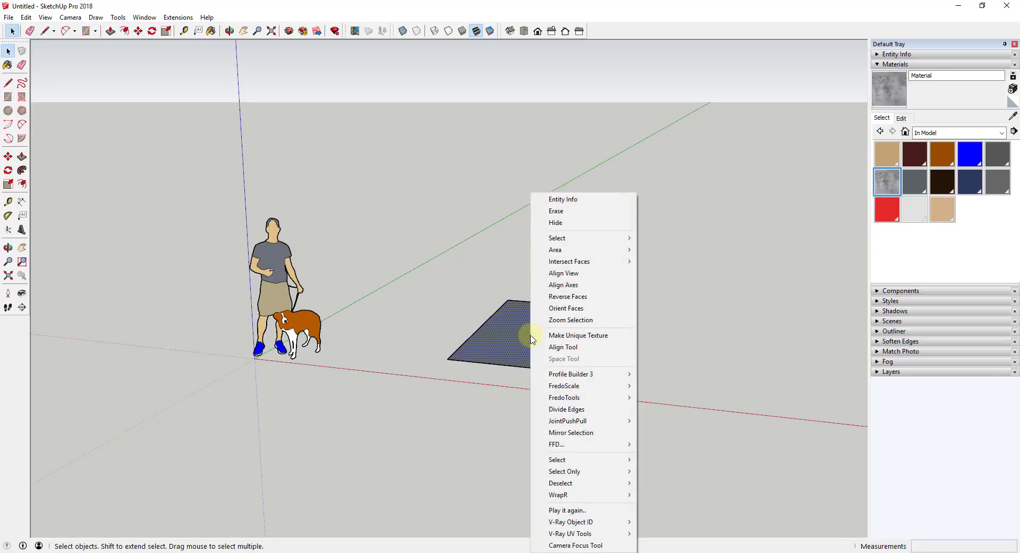
pyautogui.click(581, 301)
# - Paint the rectangle's face with the new plaster material from the In Model collection
pyautogui.scroll(5, 553, 273)
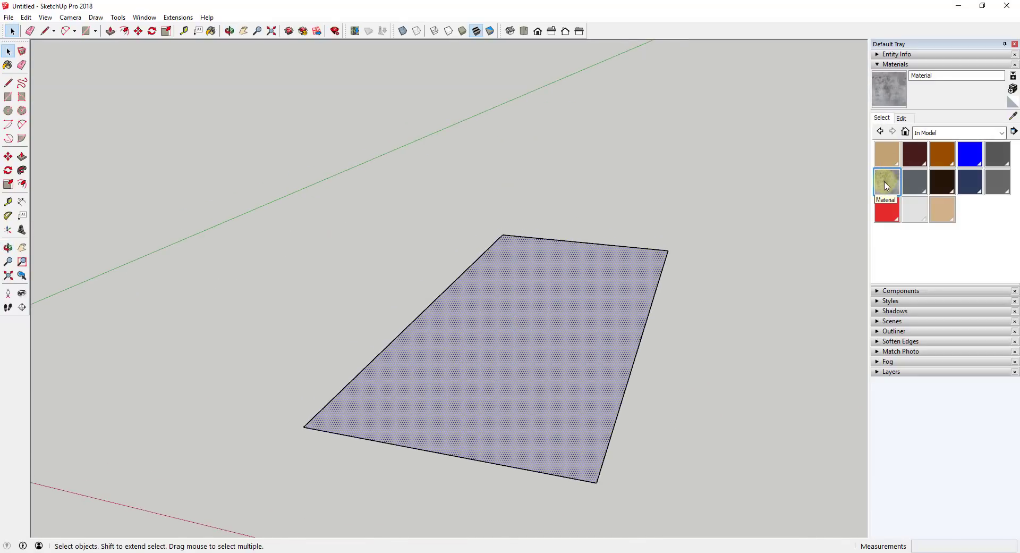
pyautogui.click(887, 185)
pyautogui.click(537, 343)
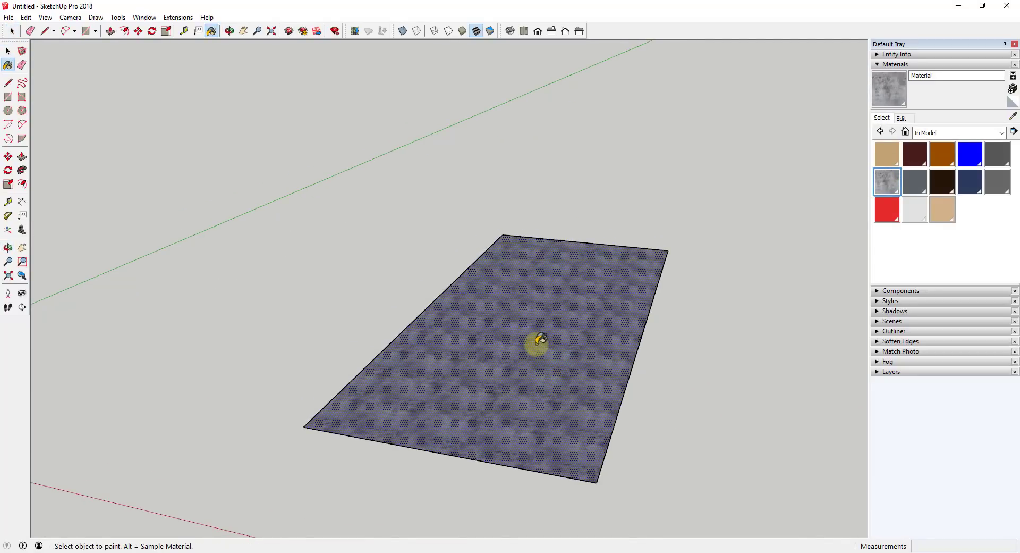
pyautogui.moveTo(541, 339)
pyautogui.mouseDown(button='middle')
pyautogui.moveTo(531, 342)
pyautogui.moveTo(550, 326)
pyautogui.mouseUp(button='middle')
pyautogui.press('space')
pyautogui.scroll(3, 563, 296)
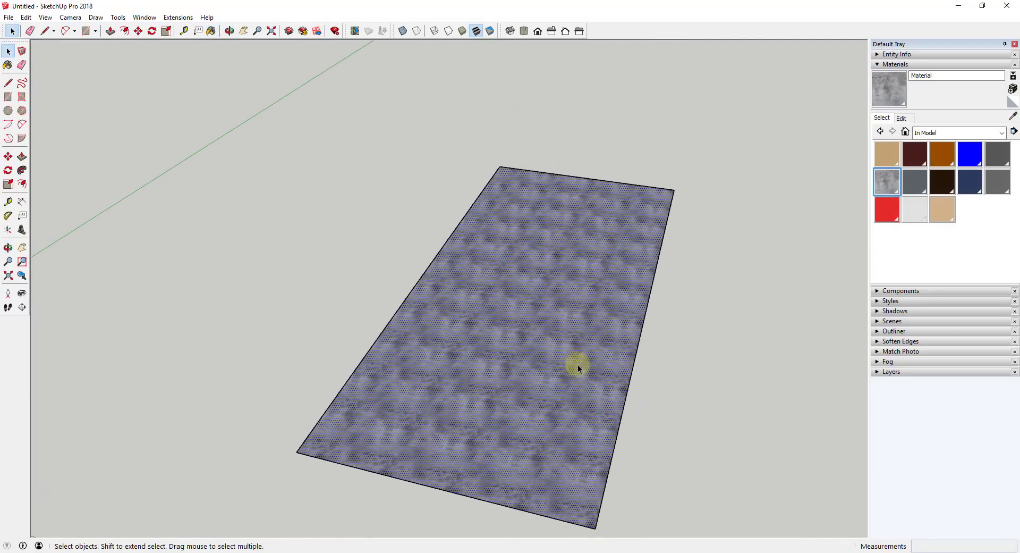
# - Set the plaster material's texture size to 10' by 10' and deselect the rectangle's face
pyautogui.scroll(2, 566, 335)
pyautogui.scroll(-3, 558, 274)
pyautogui.scroll(2, 531, 248)
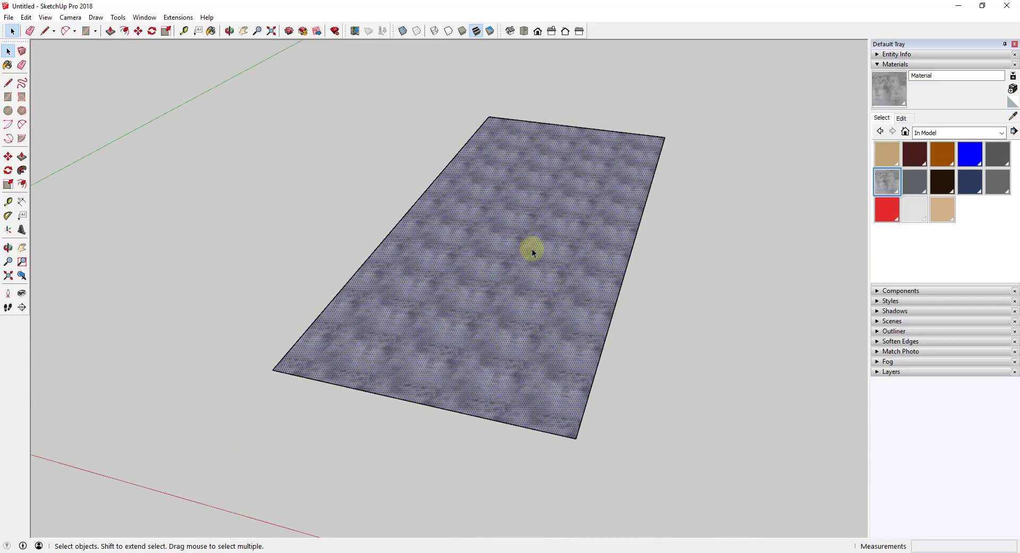
pyautogui.scroll(2, 535, 197)
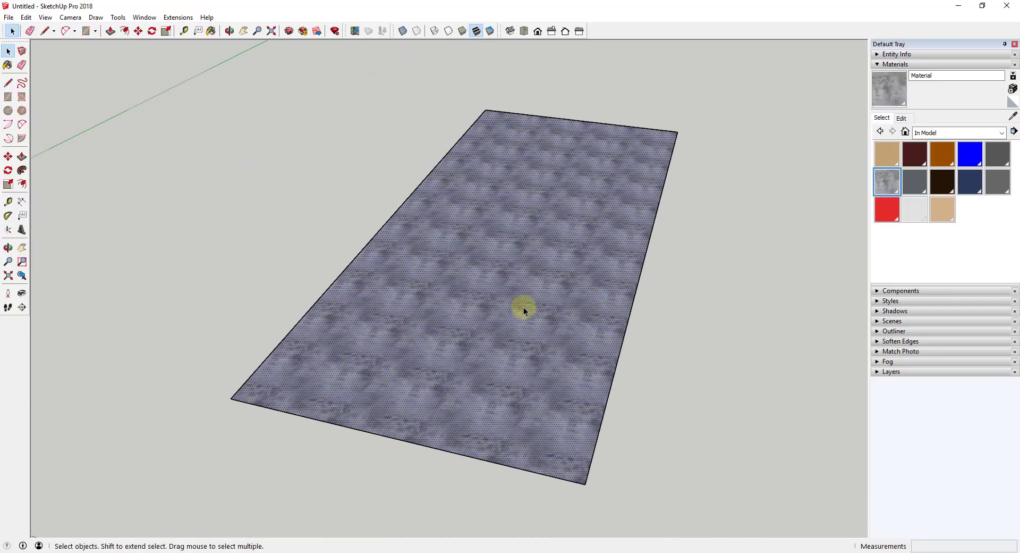
pyautogui.click(901, 118)
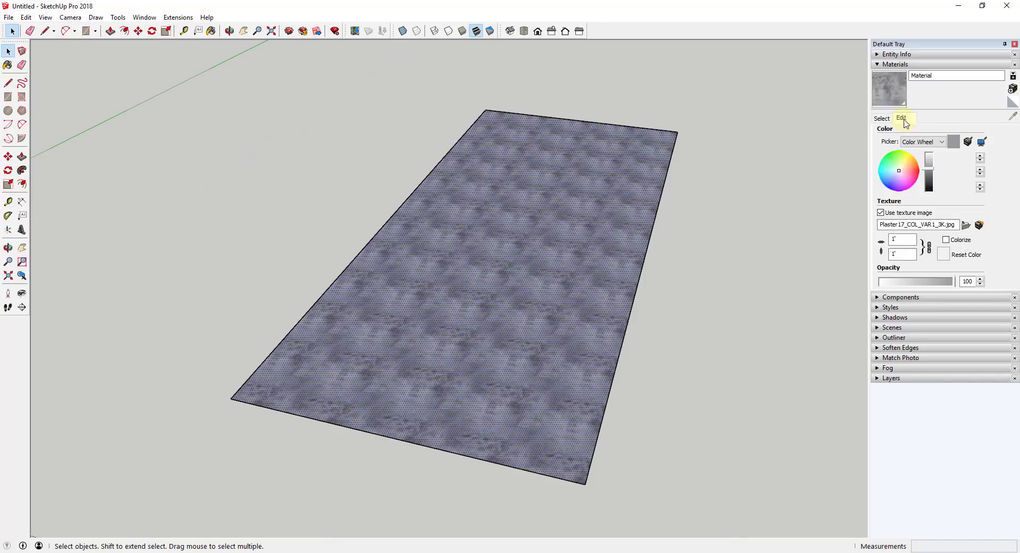
pyautogui.click(904, 239)
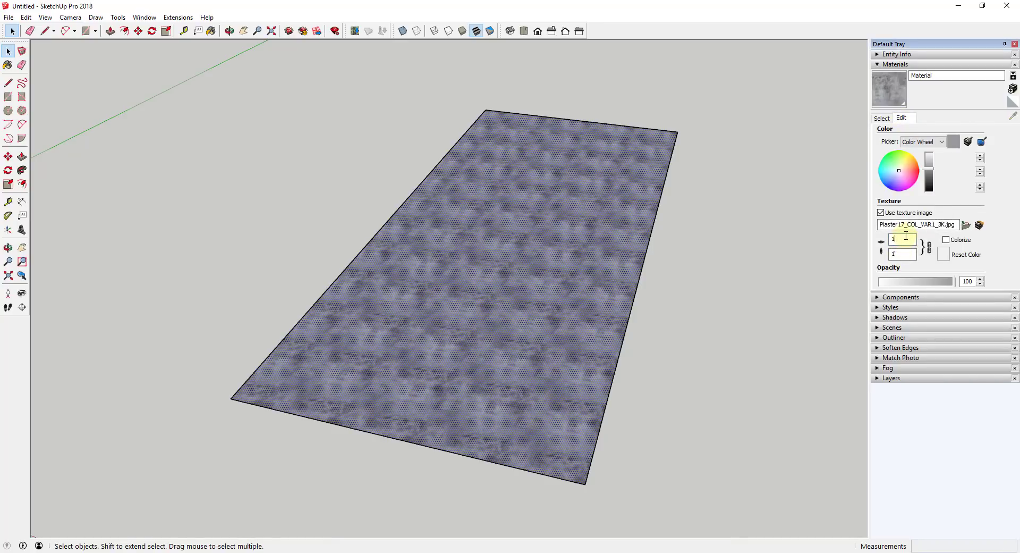
pyautogui.press('Tab')
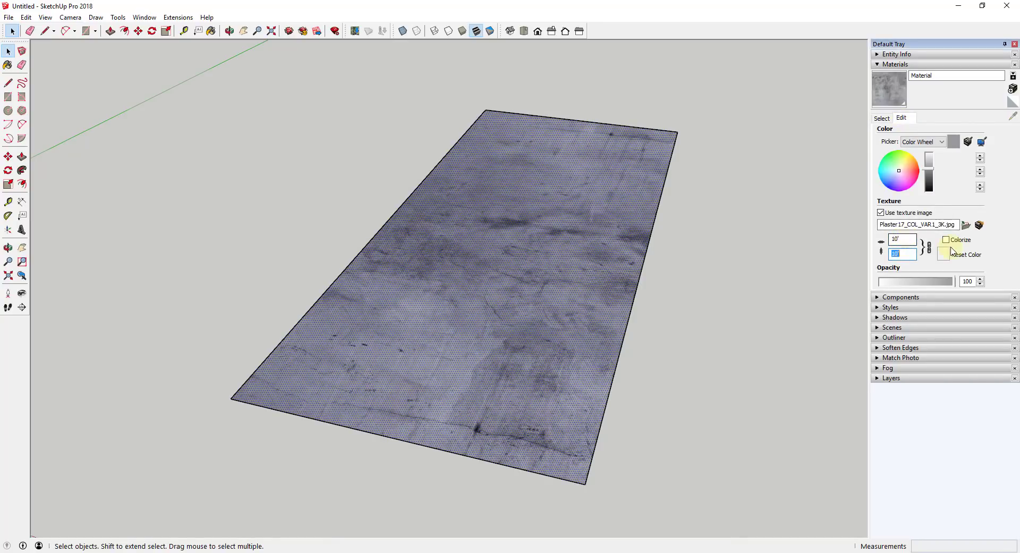
pyautogui.click(805, 307)
pyautogui.moveTo(727, 269); pyautogui.dragTo(538, 298, button='middle')
pyautogui.scroll(-3, 538, 298)
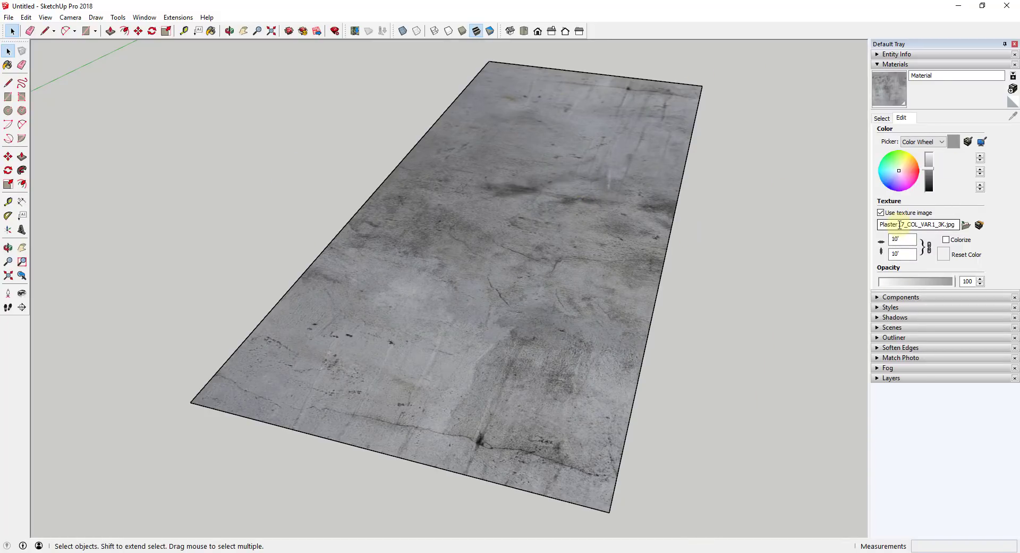
# - Rename the plaster material as Poliigon Plaster17
pyautogui.click(962, 76)
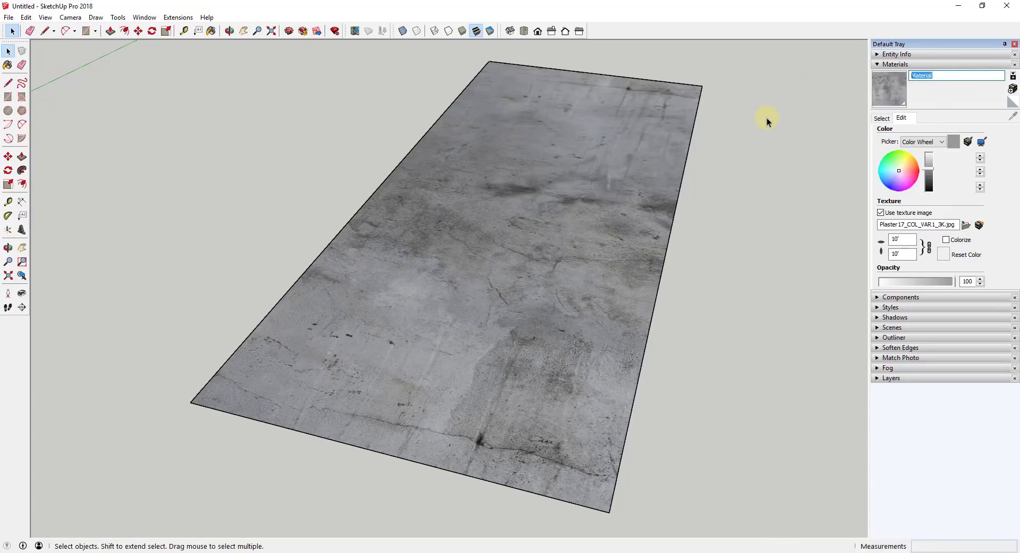
pyautogui.write('Poligon')
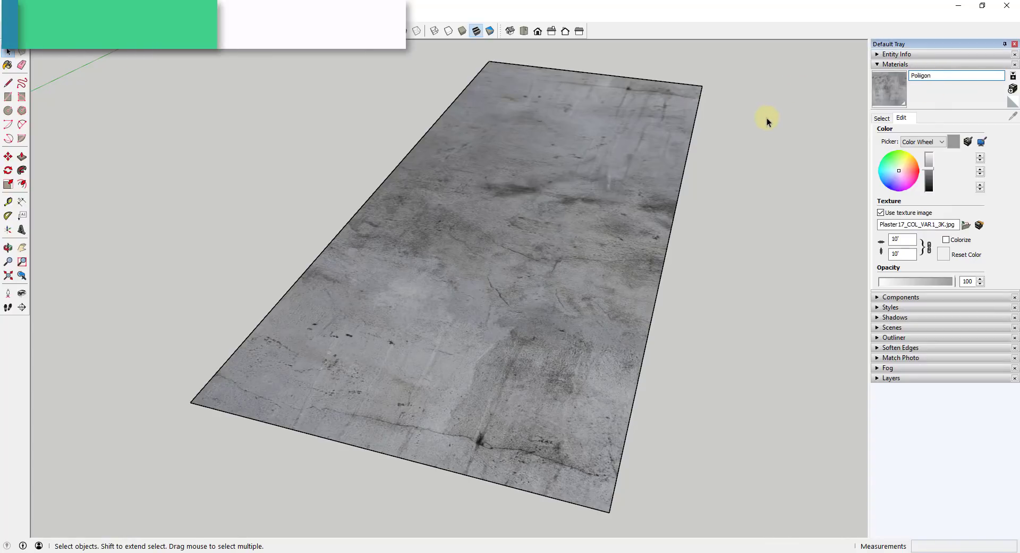
pyautogui.write(' Plaster17')
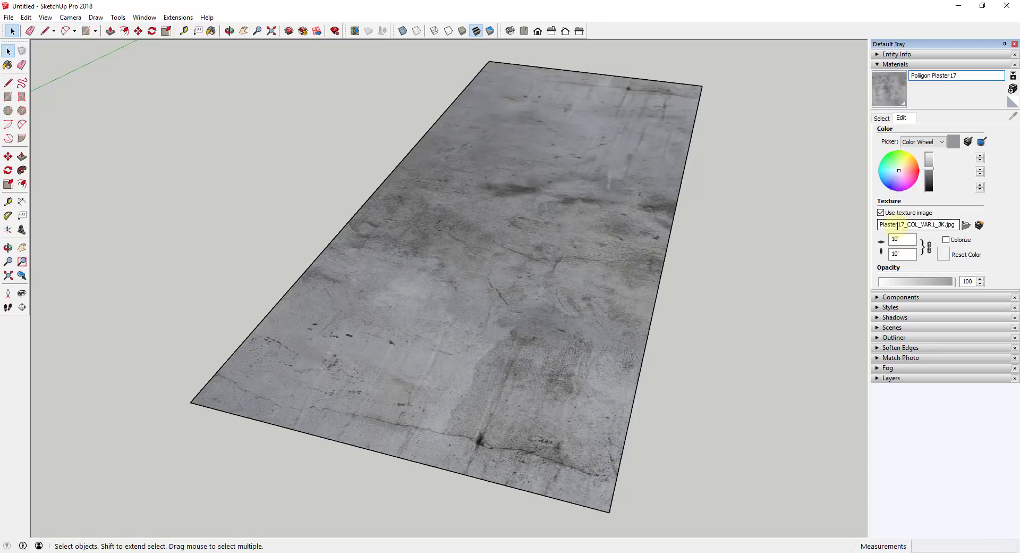
pyautogui.click(965, 75)
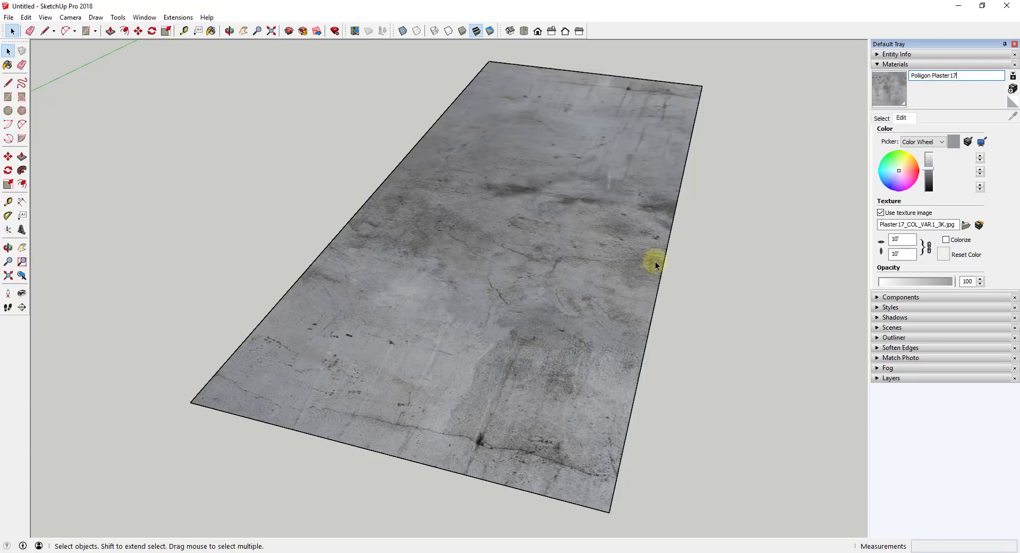
# - Start saving the Poliigon Plaster17 material from the In Model collection as a file and browse to the Poliigon folder inside Materials
pyautogui.click(881, 119)
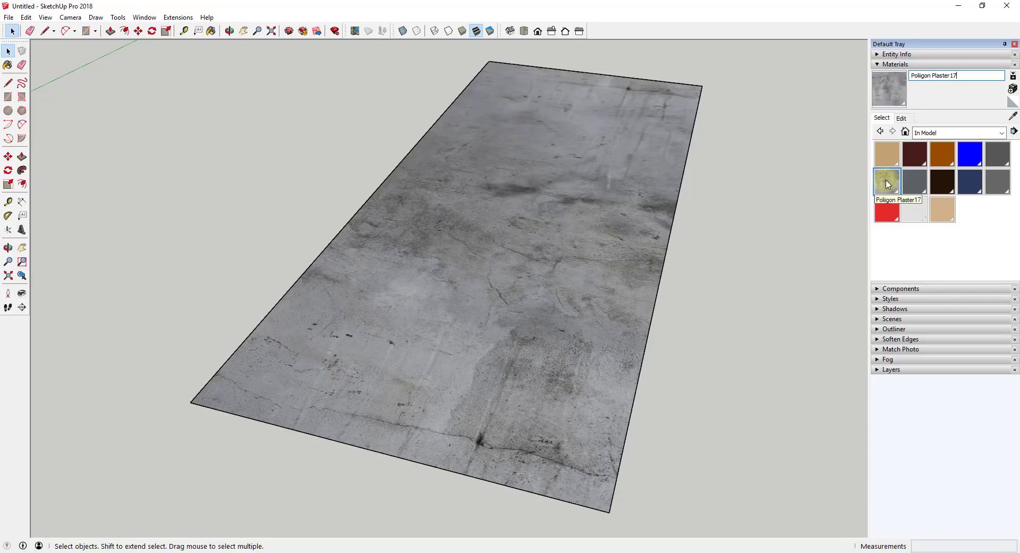
pyautogui.rightClick(887, 184)
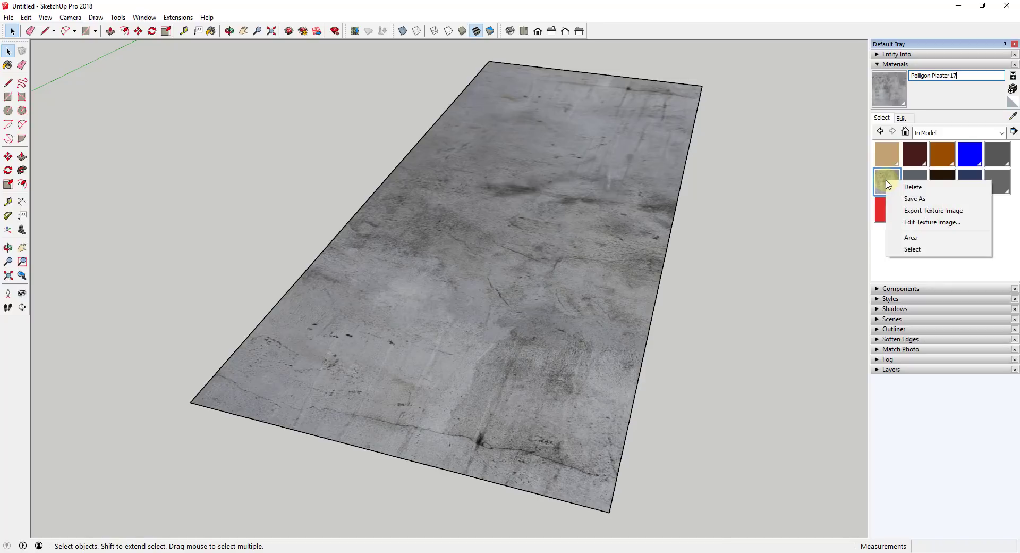
pyautogui.click(914, 201)
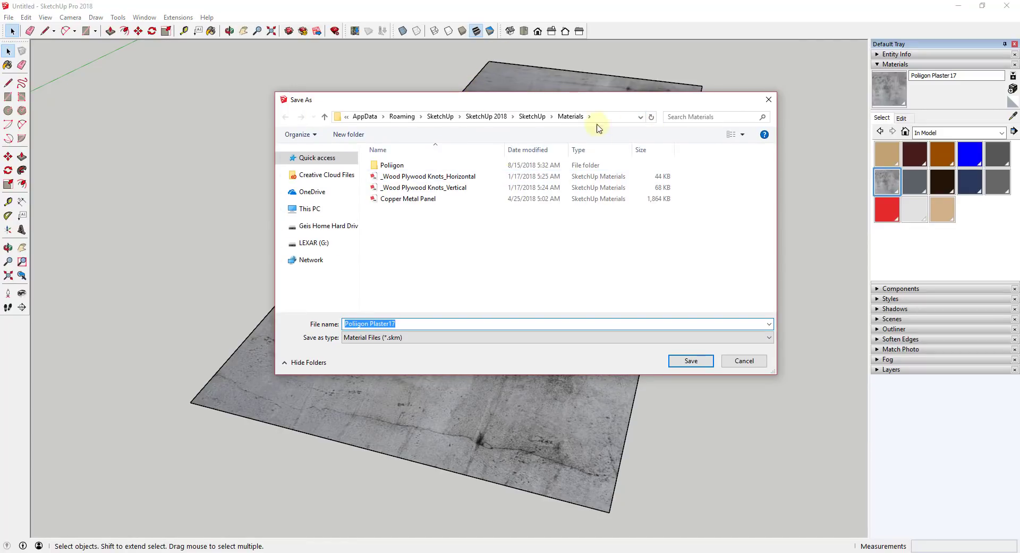
pyautogui.click(534, 120)
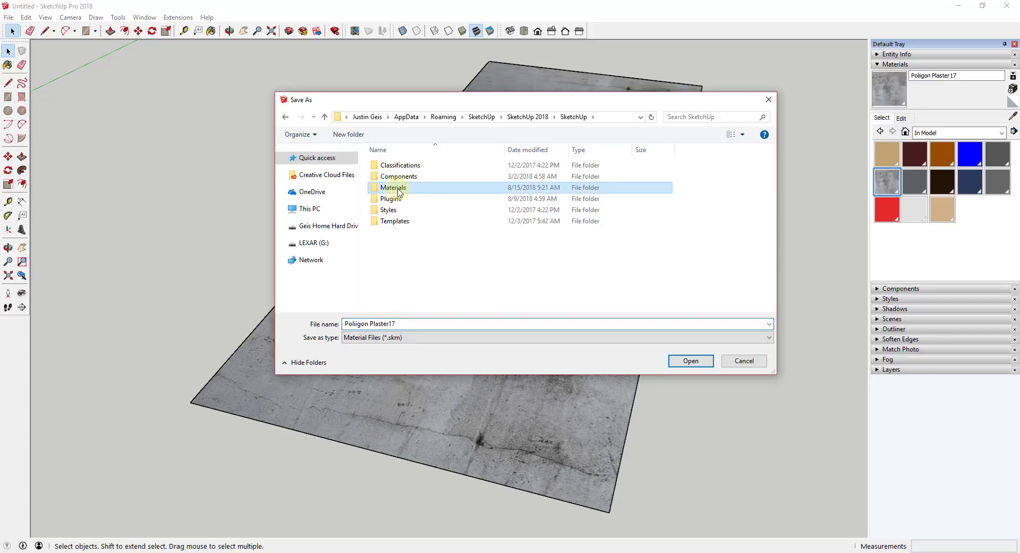
pyautogui.doubleClick(399, 189)
pyautogui.doubleClick(394, 166)
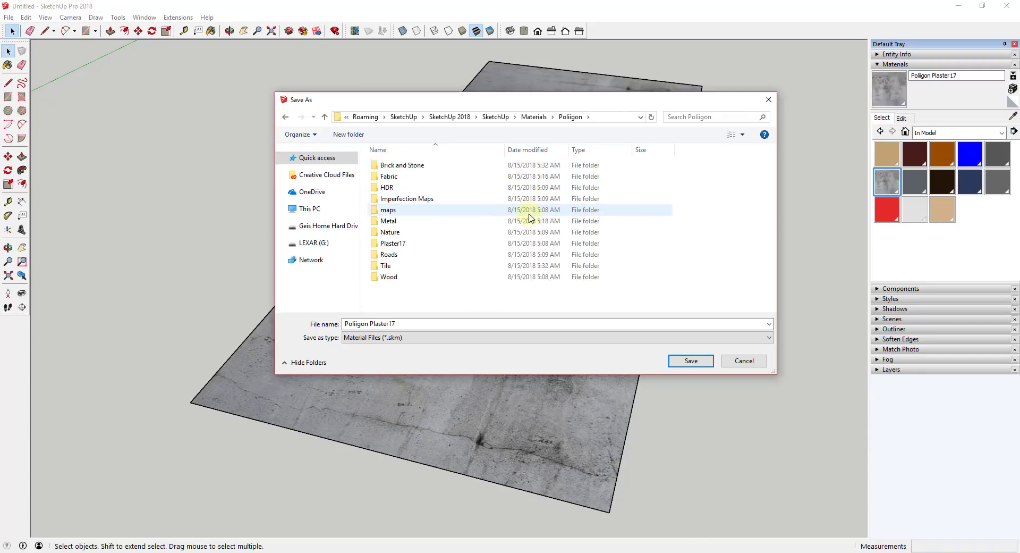
# - Create a folder named Plaster and Drywall inside Poliigon and save the Poliigon Plaster17 material file in it
pyautogui.rightClick(399, 296)
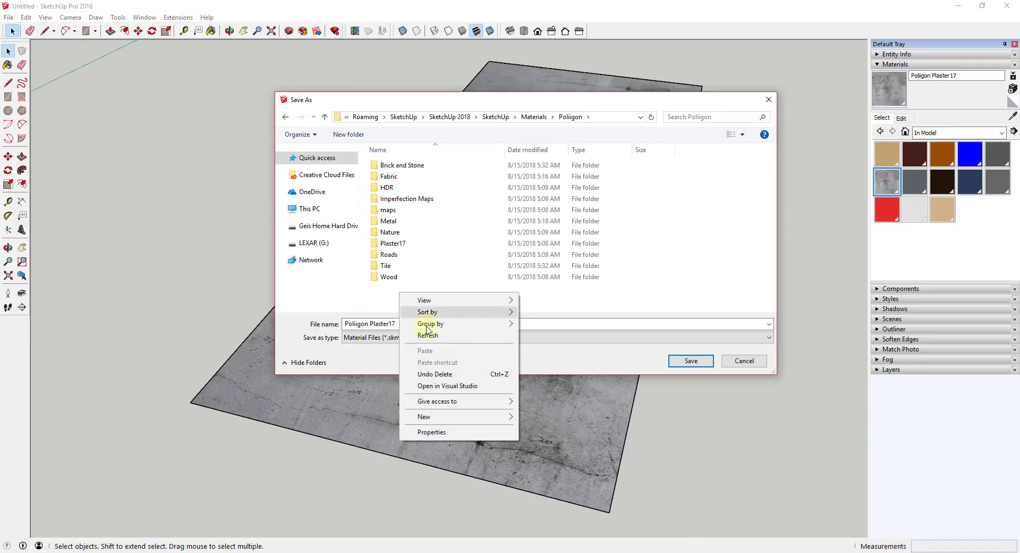
pyautogui.moveTo(446, 416)
pyautogui.click(536, 419)
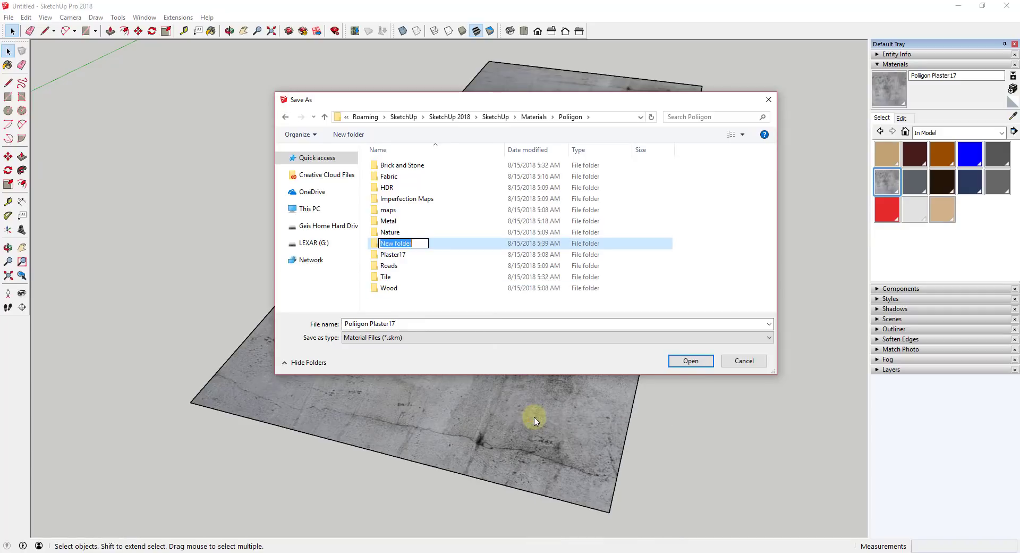
pyautogui.write('Plaster and Drywall')
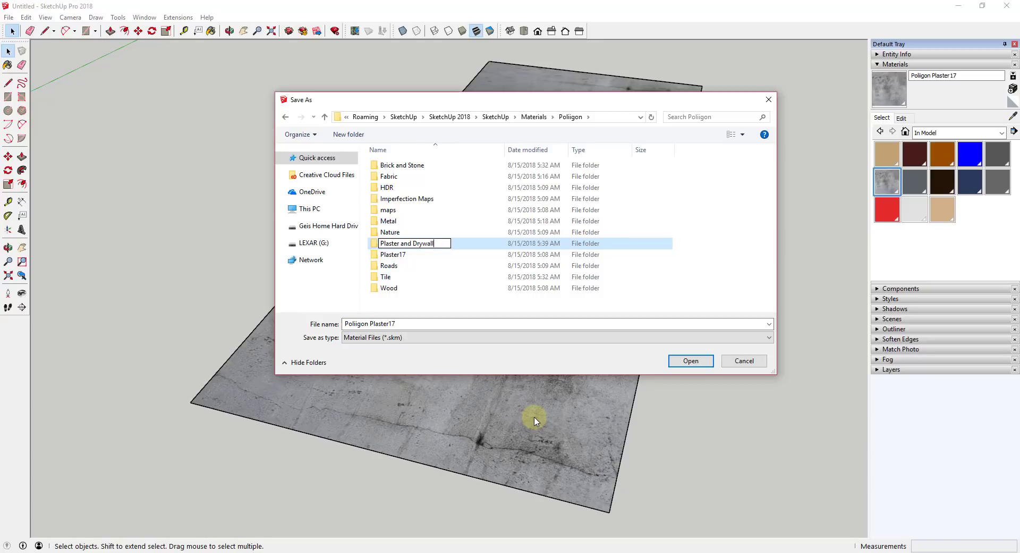
pyautogui.press('Return')
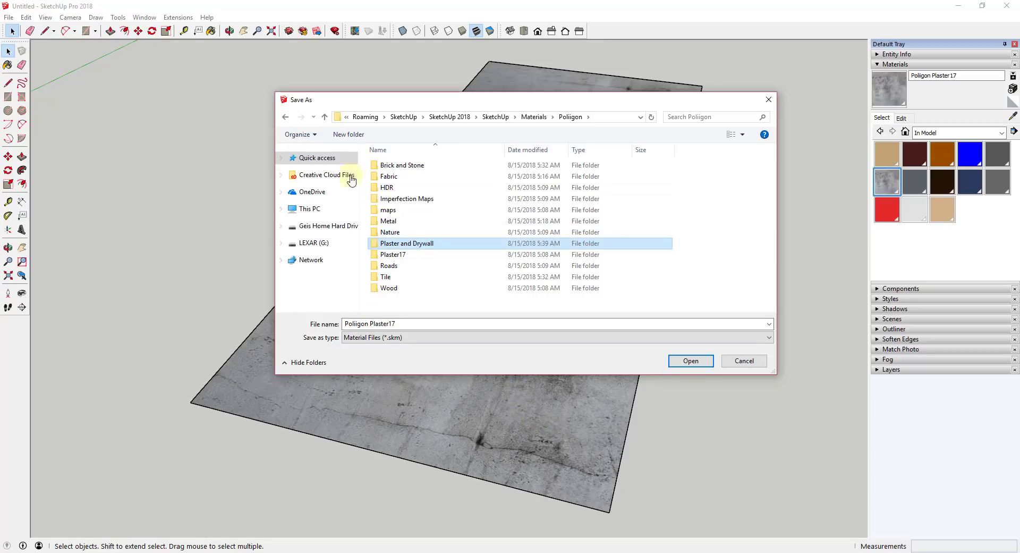
pyautogui.doubleClick(406, 247)
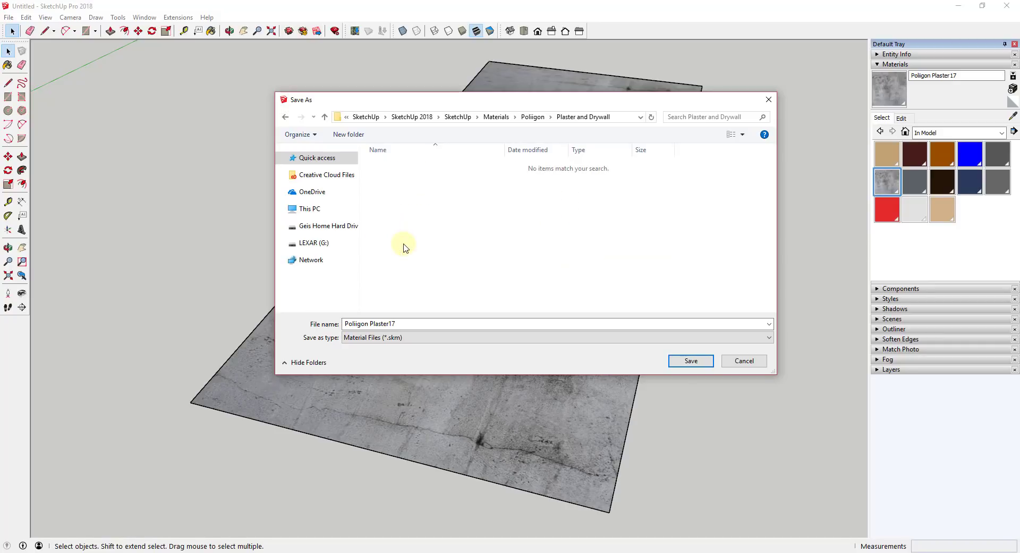
pyautogui.click(693, 362)
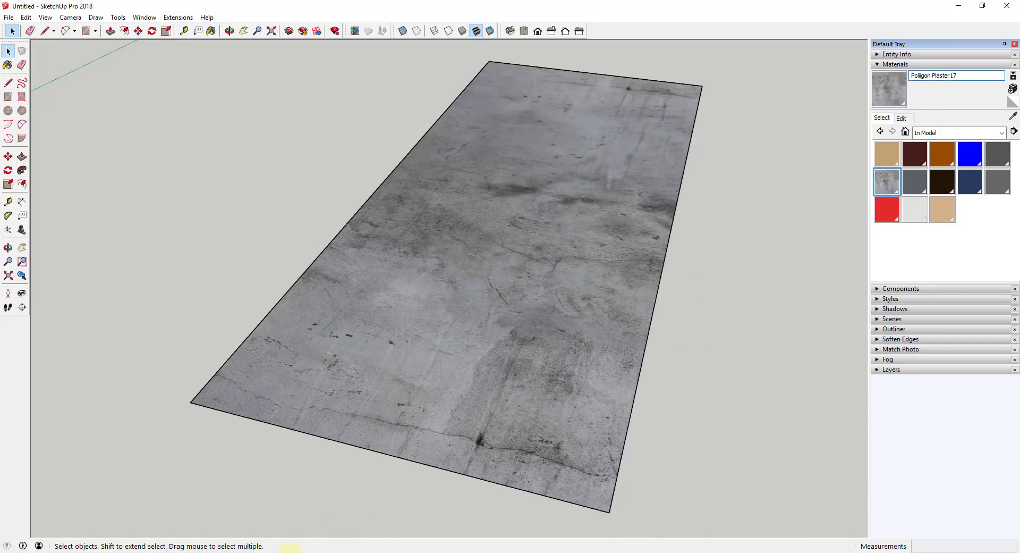
# - Switch to File Explorer, check the saved material file in Materials > Poliigon > Plaster and Drywall, and close the window
pyautogui.click(284, 551)
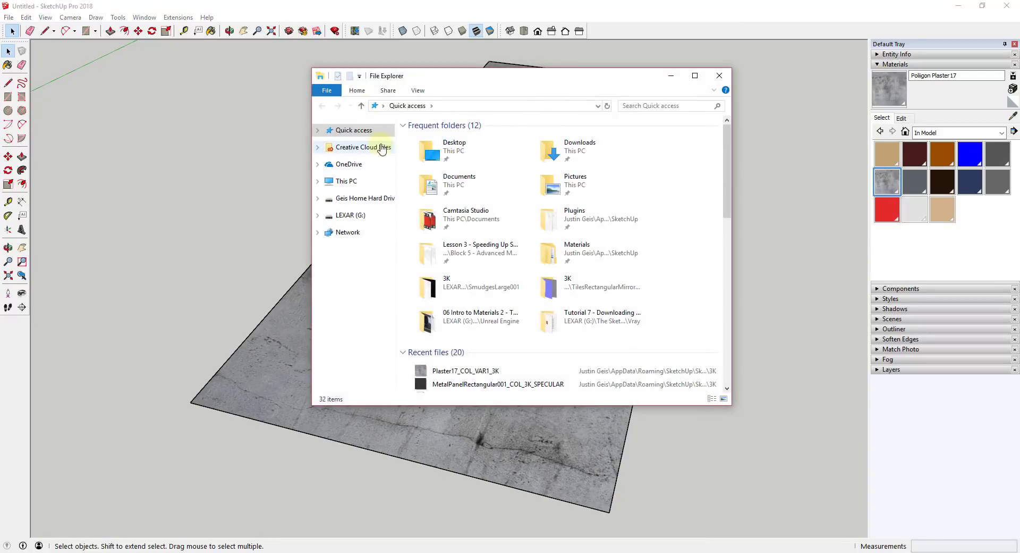
pyautogui.doubleClick(574, 251)
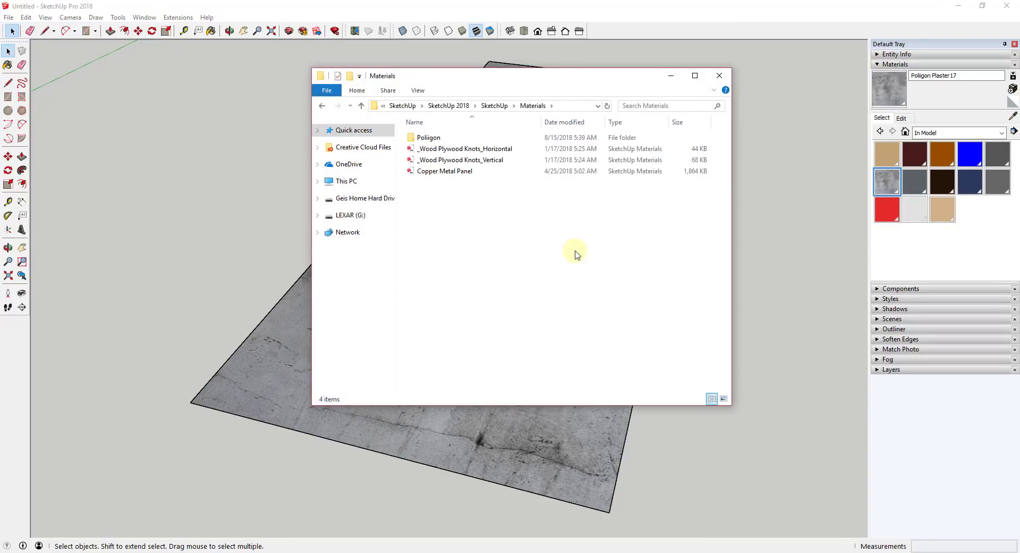
pyautogui.doubleClick(428, 138)
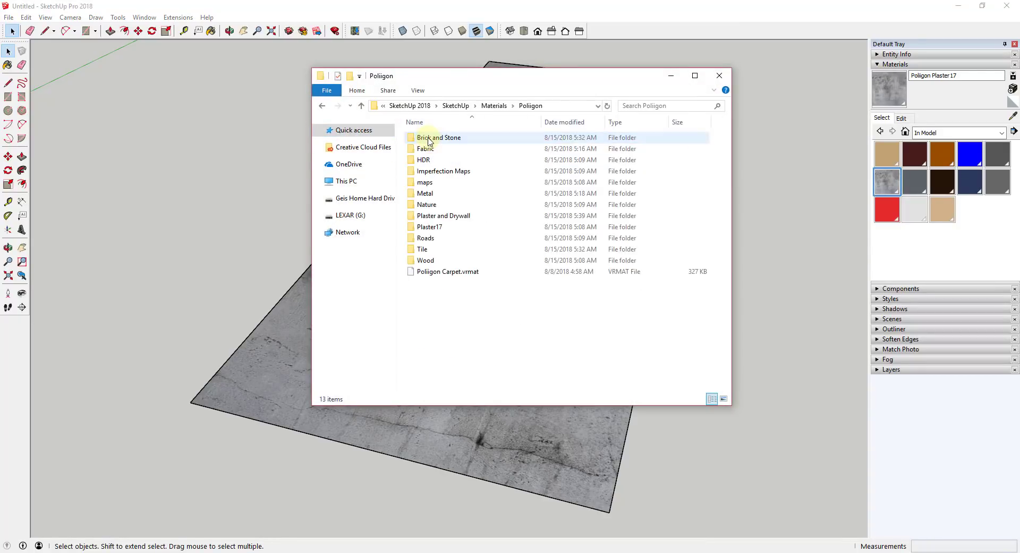
pyautogui.doubleClick(449, 221)
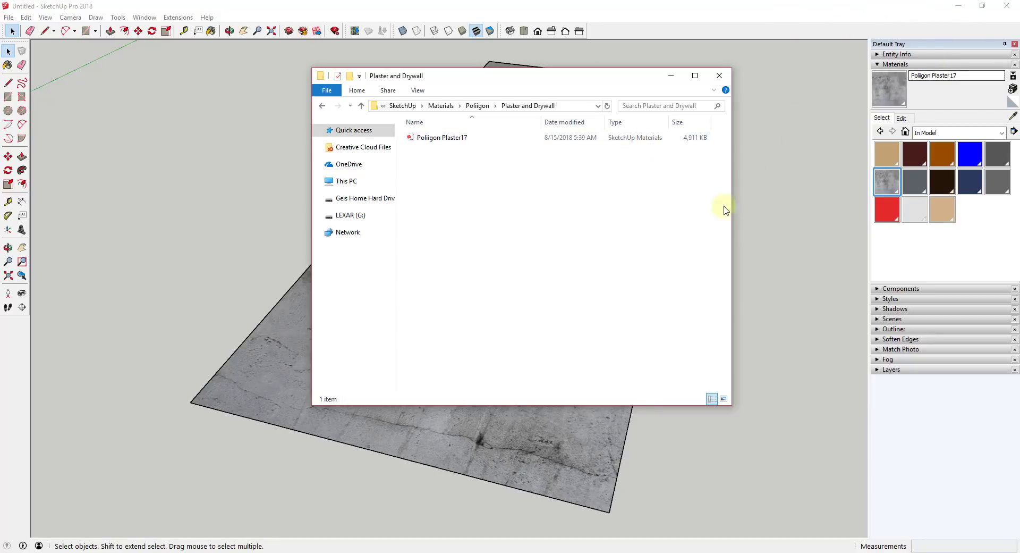
pyautogui.click(719, 76)
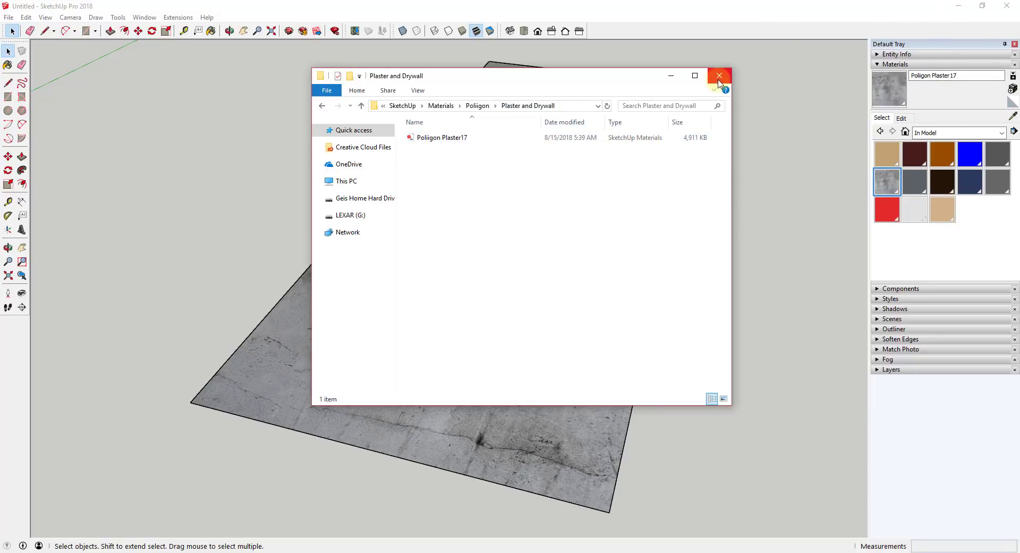
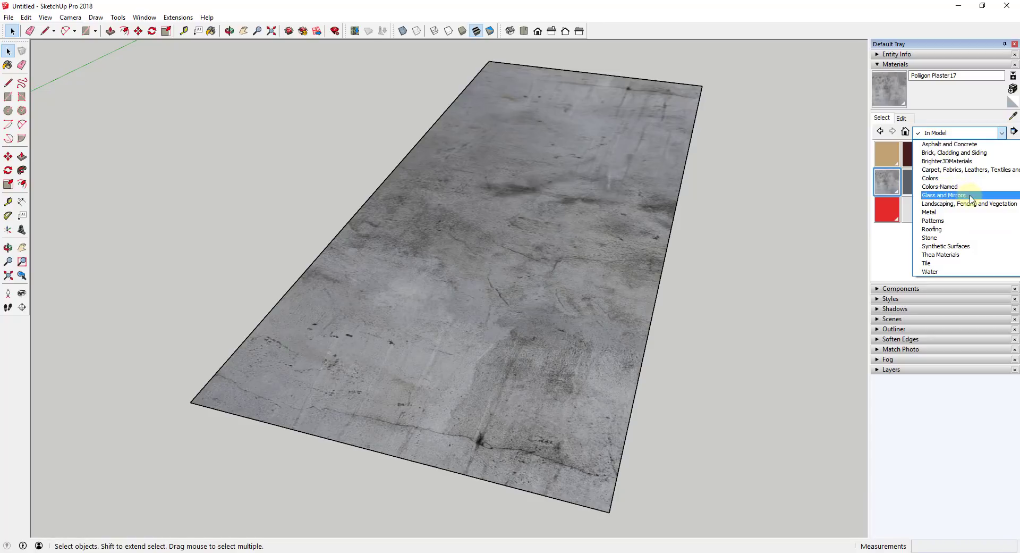
# - Look through the list of available material collections and close it without choosing one
pyautogui.scroll(-2, 971, 200)
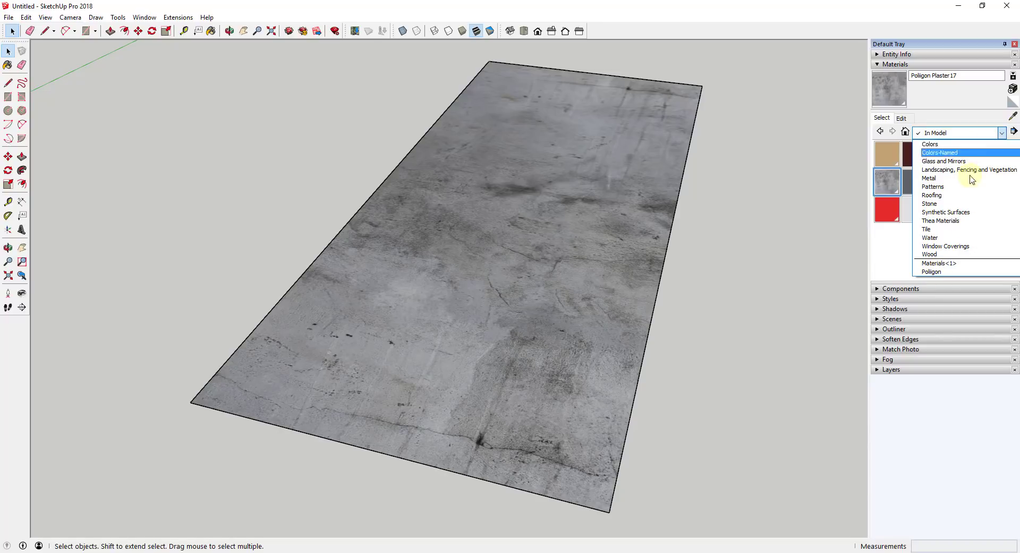
pyautogui.scroll(2, 959, 201)
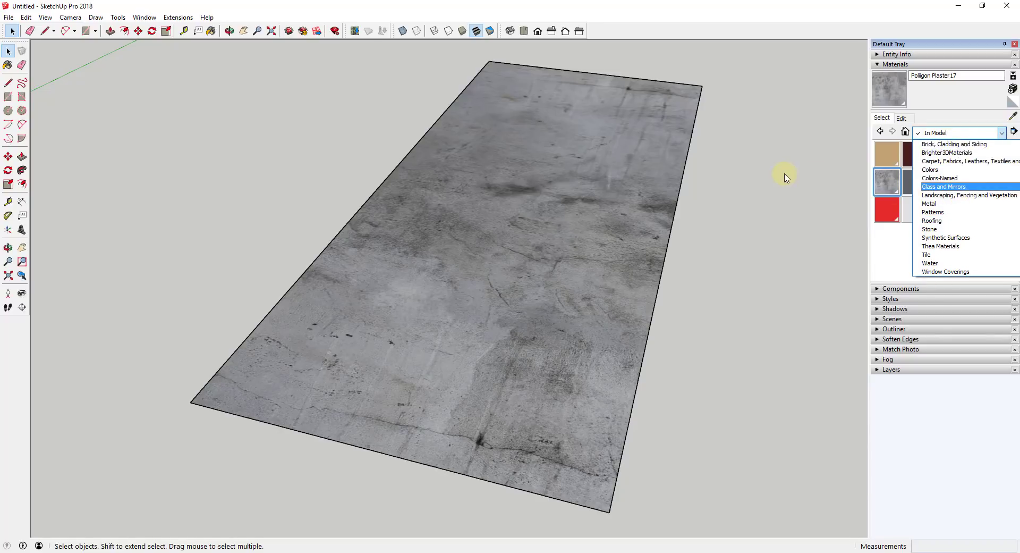
pyautogui.click(718, 176)
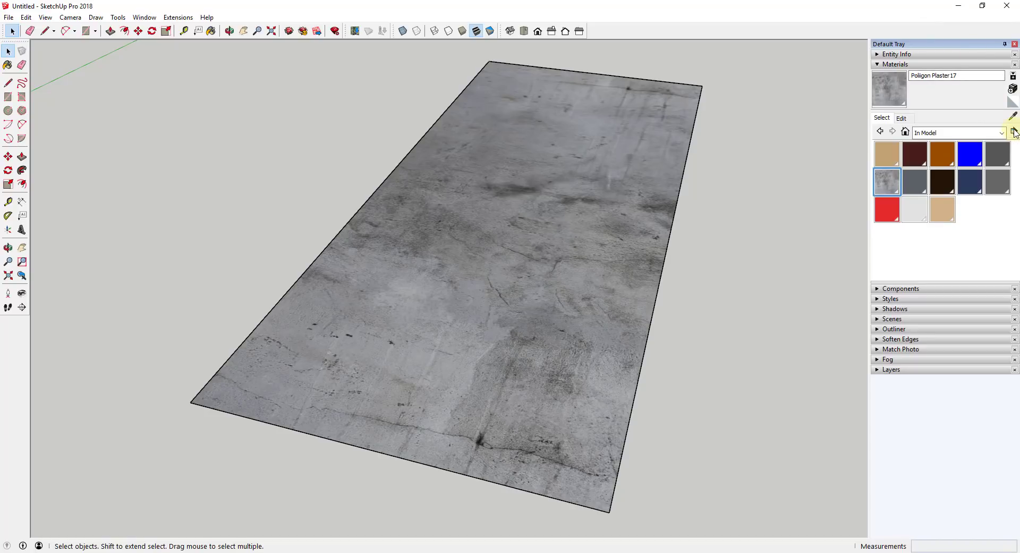
# - Restore and shrink the SketchUp window, and start opening a material collection with the folder dialog moved beside the tray
pyautogui.click(983, 5)
pyautogui.moveTo(440, 223)
pyautogui.mouseDown()
pyautogui.moveTo(743, 419)
pyautogui.moveTo(918, 550)
pyautogui.moveTo(909, 543)
pyautogui.mouseUp()
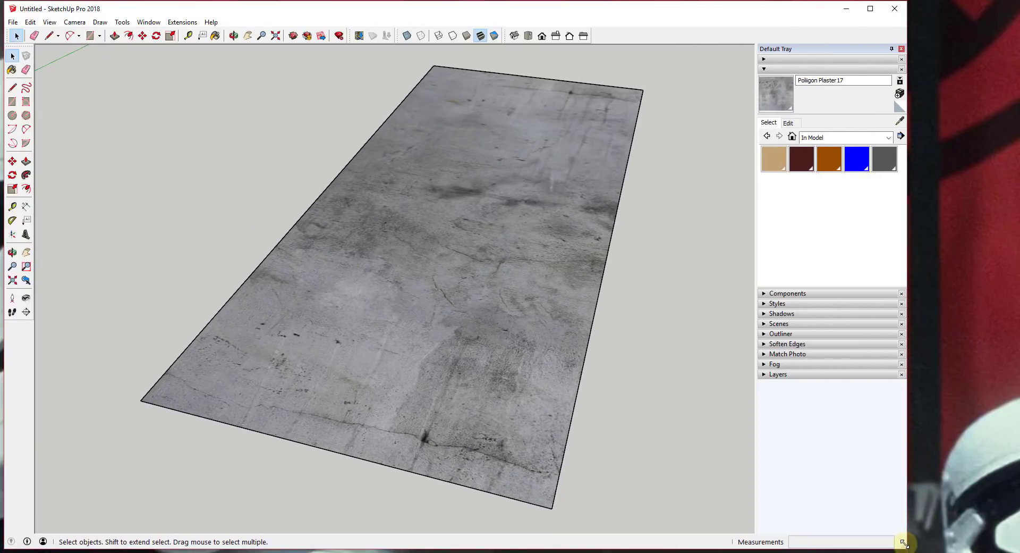
pyautogui.click(901, 136)
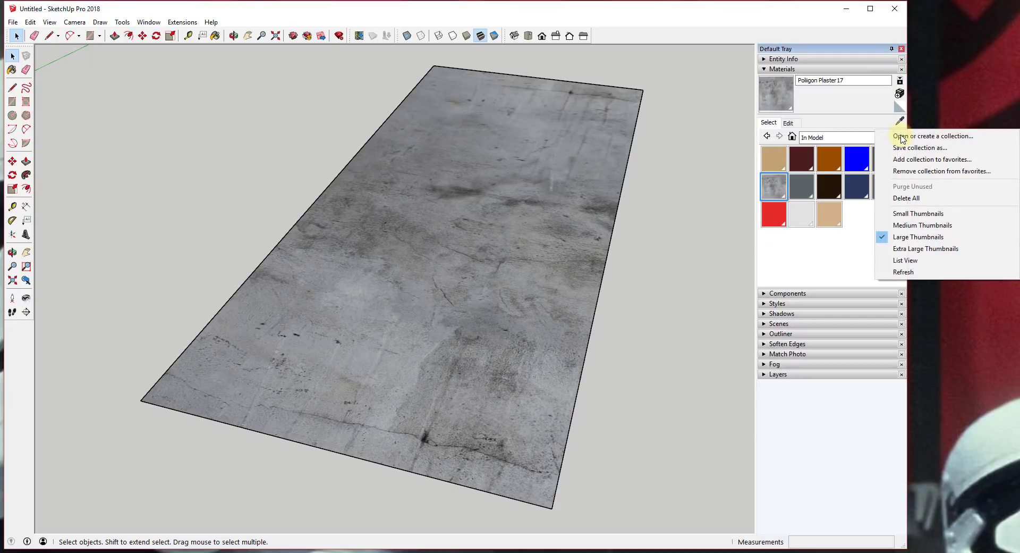
pyautogui.click(935, 136)
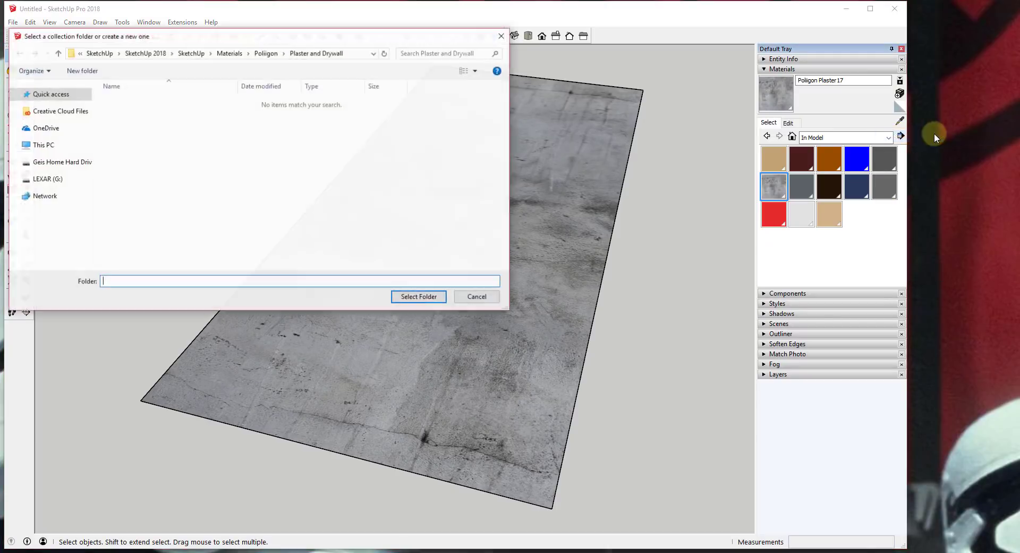
pyautogui.moveTo(307, 39); pyautogui.dragTo(698, 65)
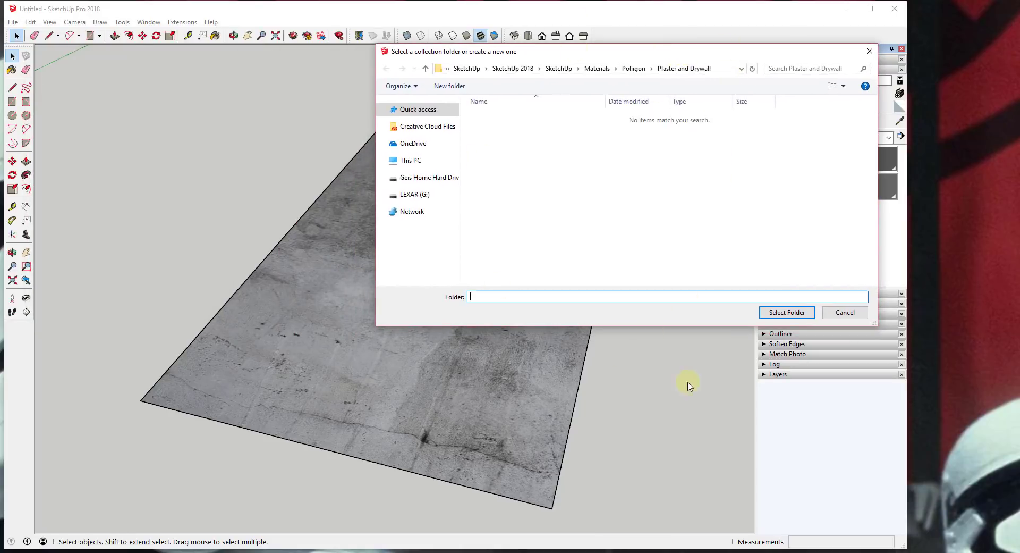
# - Browse to the Poliigon folder inside Materials and load it as the material collection
pyautogui.click(636, 68)
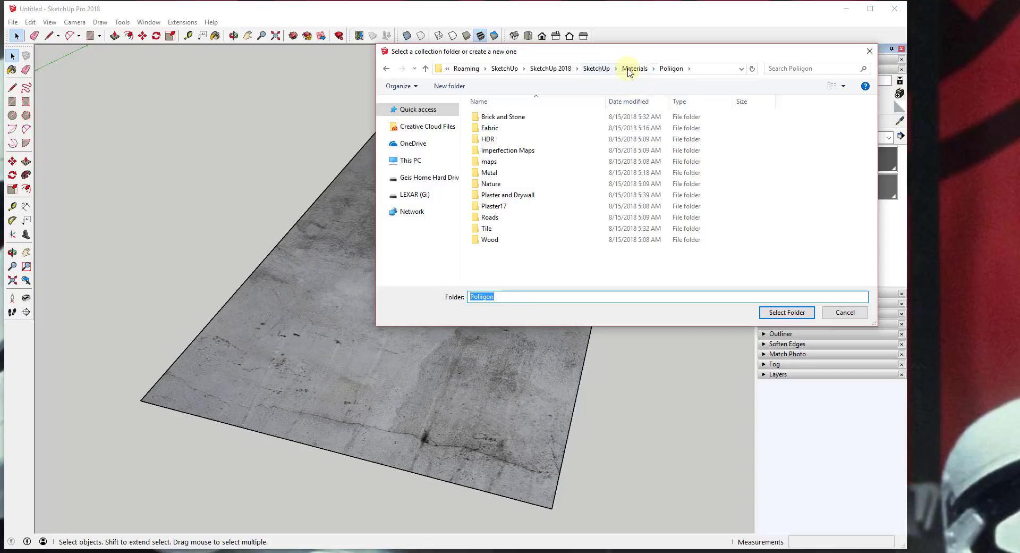
pyautogui.click(635, 68)
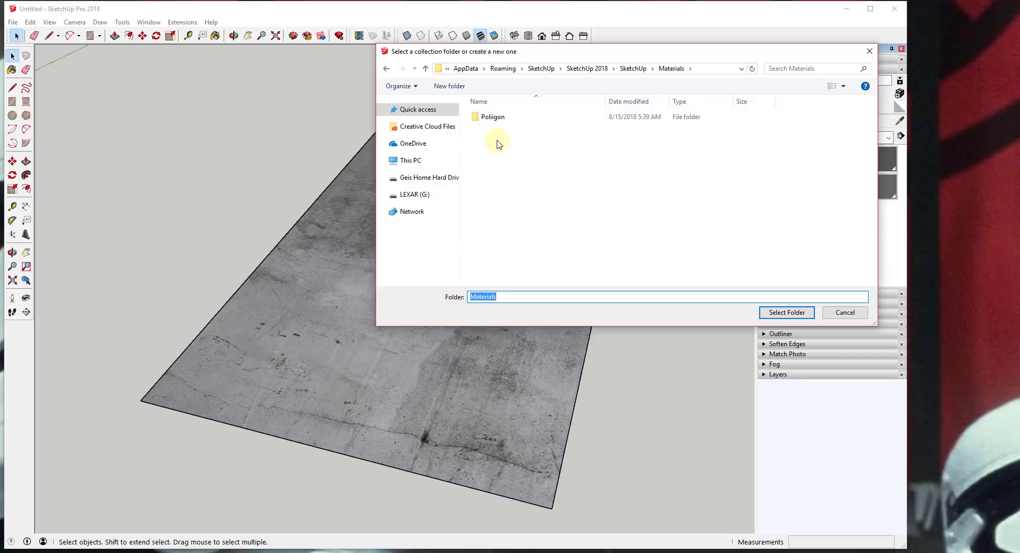
pyautogui.click(487, 118)
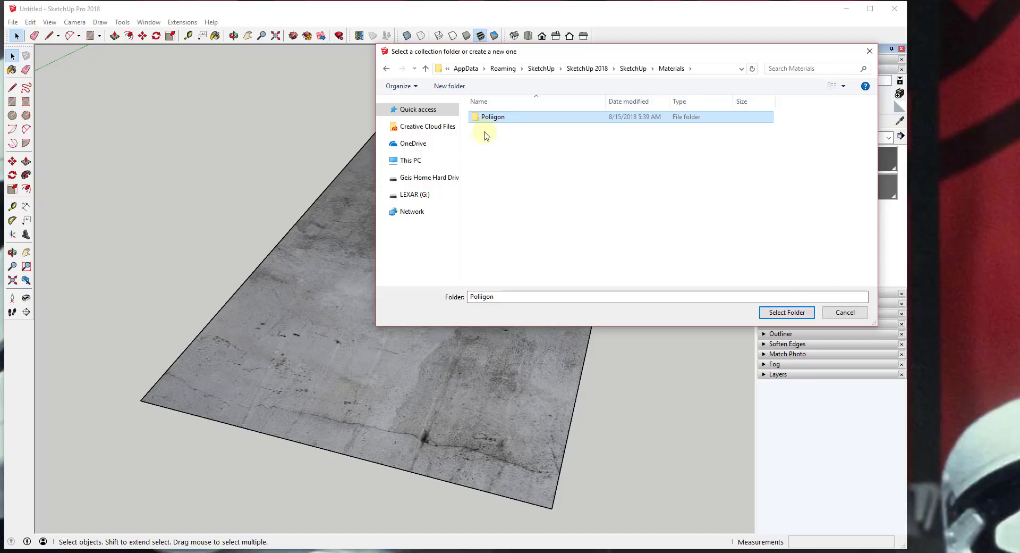
pyautogui.doubleClick(480, 119)
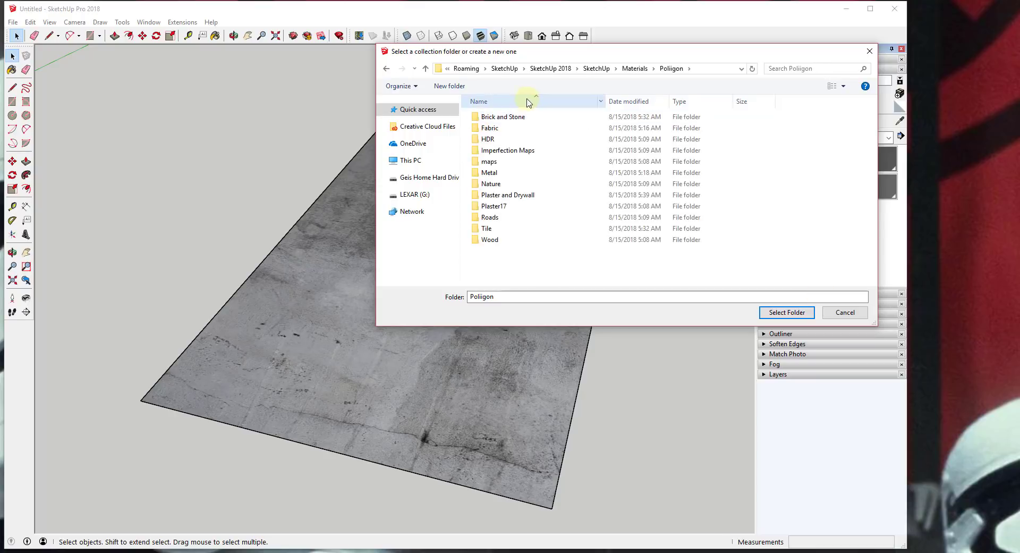
pyautogui.click(635, 68)
pyautogui.click(495, 118)
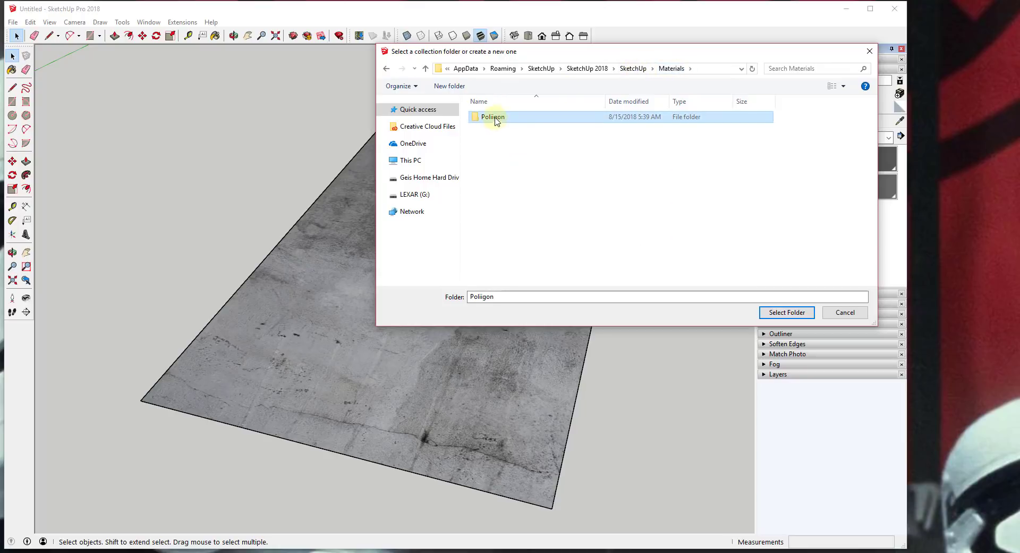
pyautogui.doubleClick(494, 120)
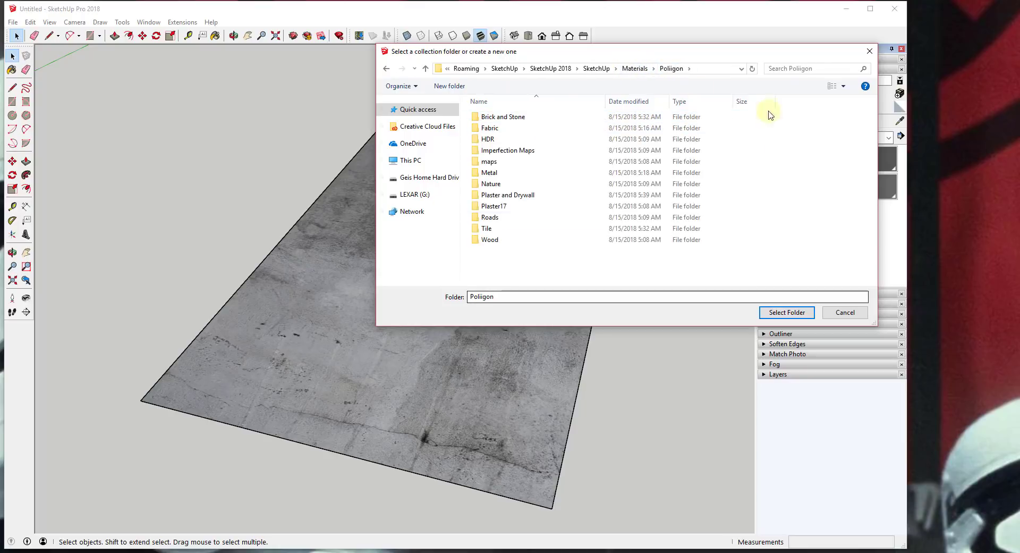
pyautogui.click(784, 313)
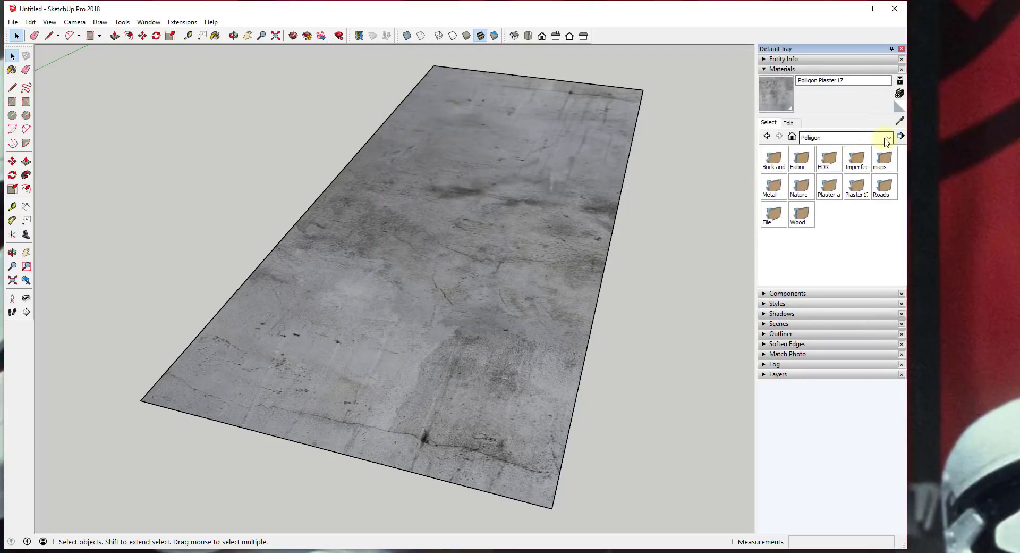
# - Find Poliigon in the list of collections and compare its subfolders with Materials > Poliigon in File Explorer
pyautogui.click(888, 140)
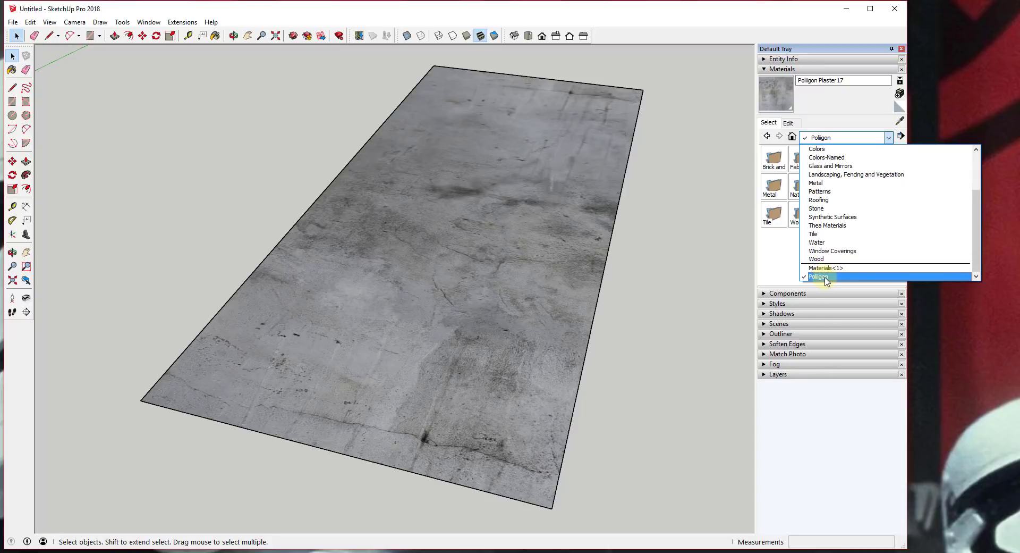
pyautogui.click(789, 277)
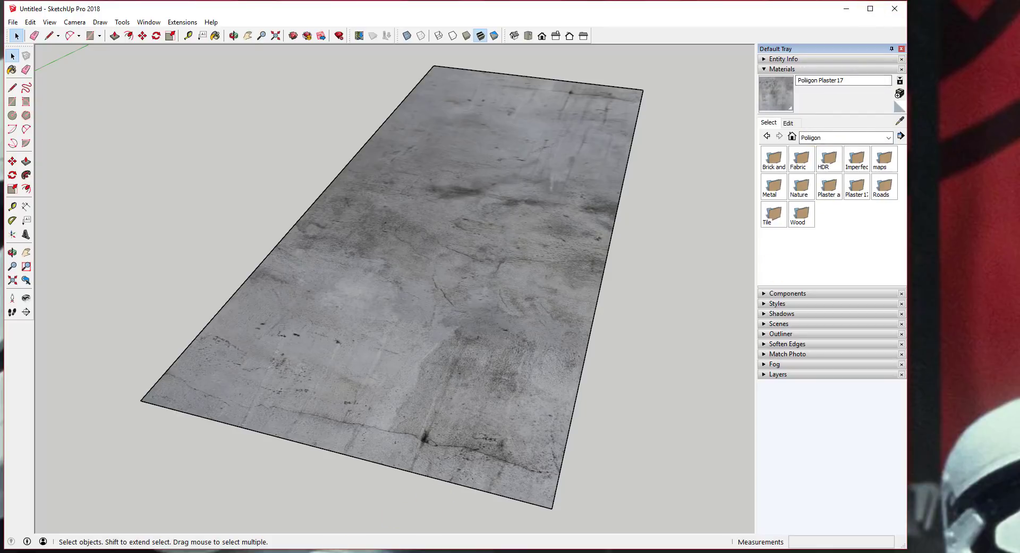
pyautogui.press('super+e')
pyautogui.click(581, 251)
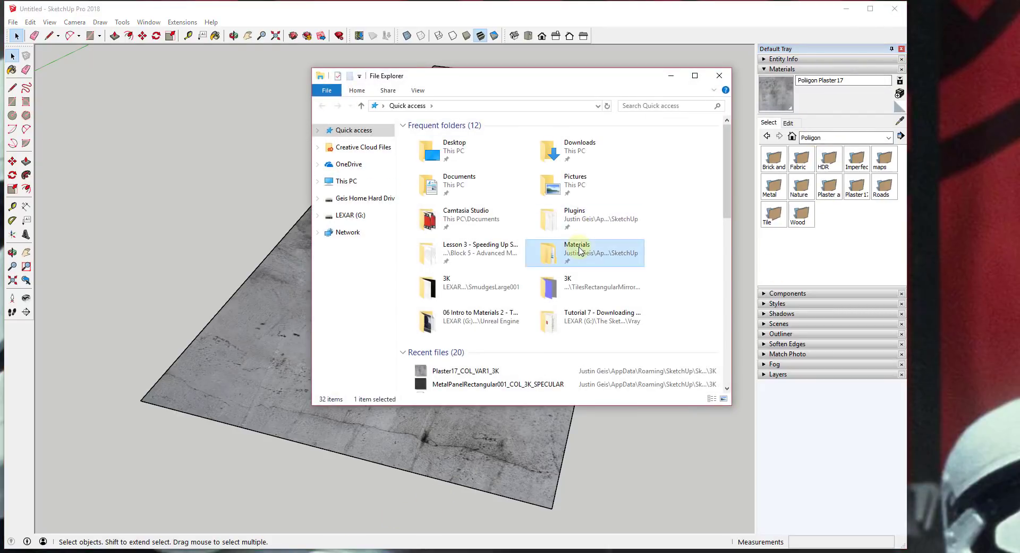
pyautogui.doubleClick(581, 251)
pyautogui.doubleClick(412, 131)
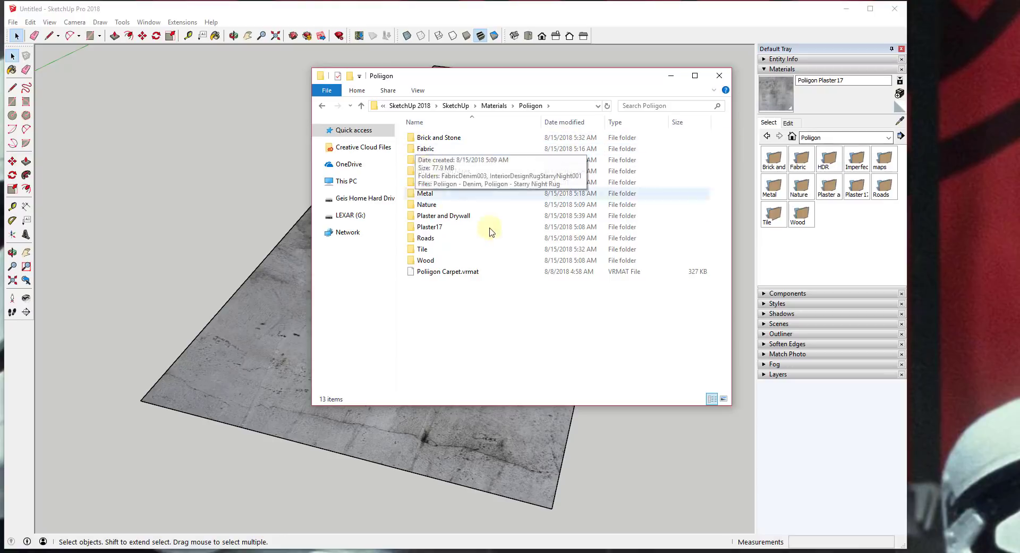
pyautogui.click(671, 75)
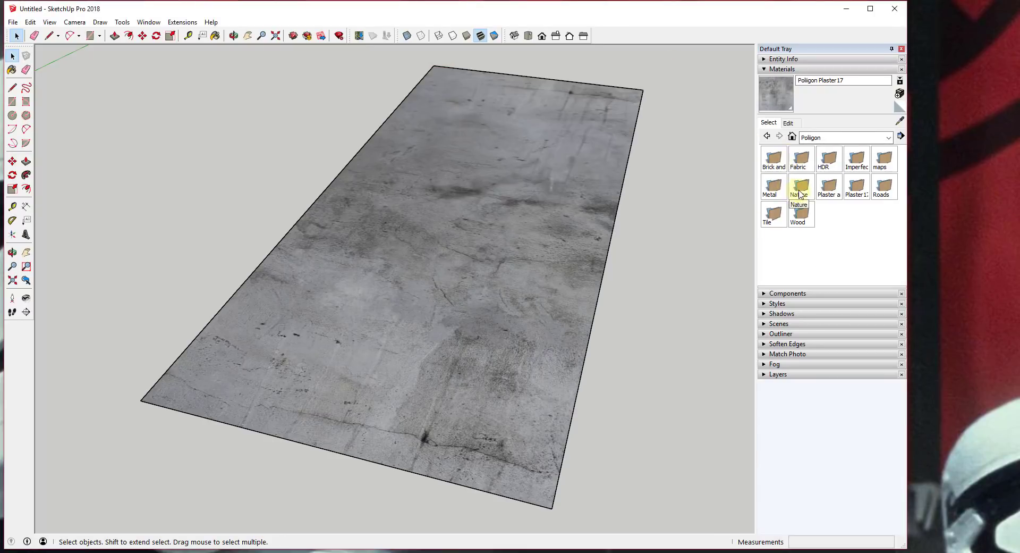
# - Look inside the Nature and the Plaster and Drywall subfolders of the Poliigon collection and return to its top level
pyautogui.doubleClick(803, 190)
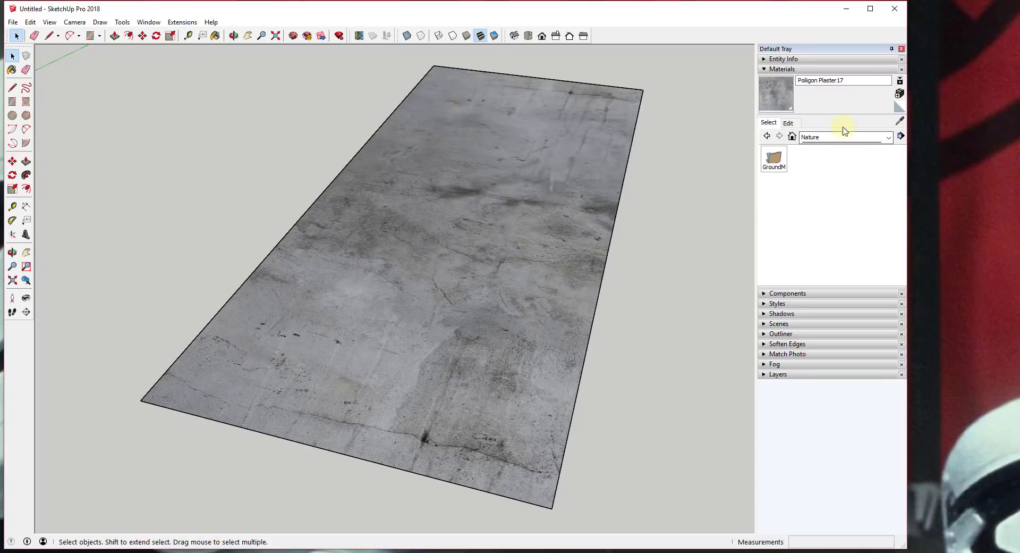
pyautogui.click(766, 137)
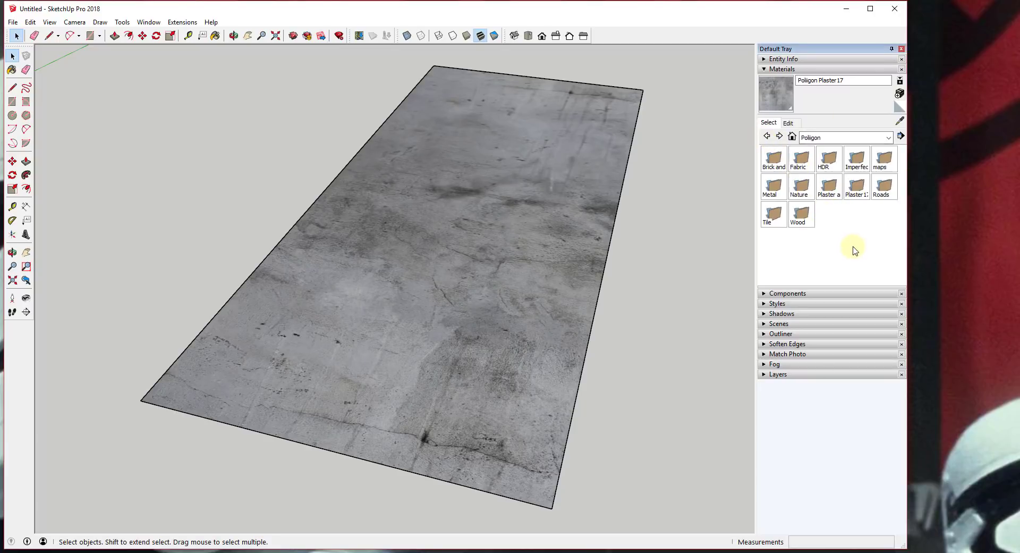
pyautogui.doubleClick(830, 187)
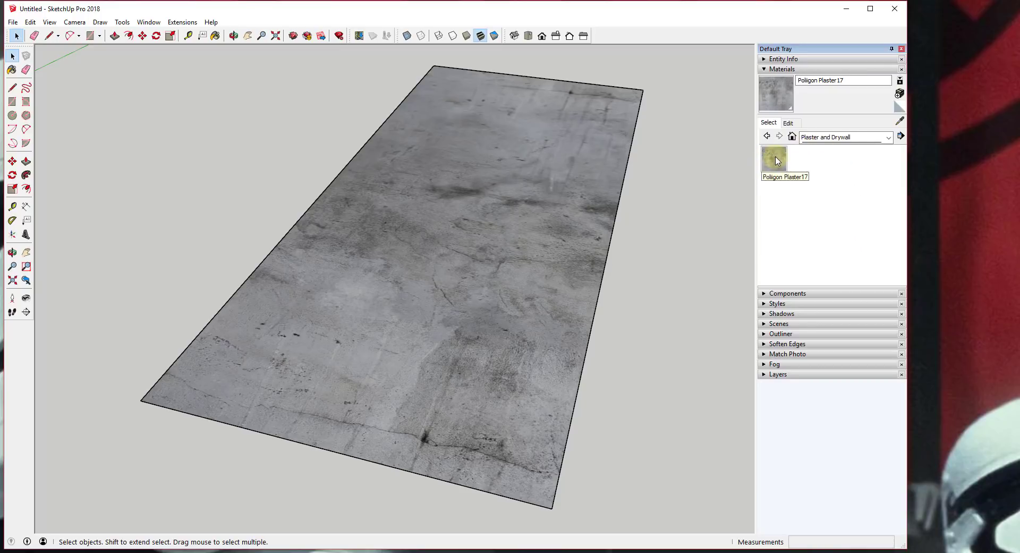
pyautogui.click(767, 136)
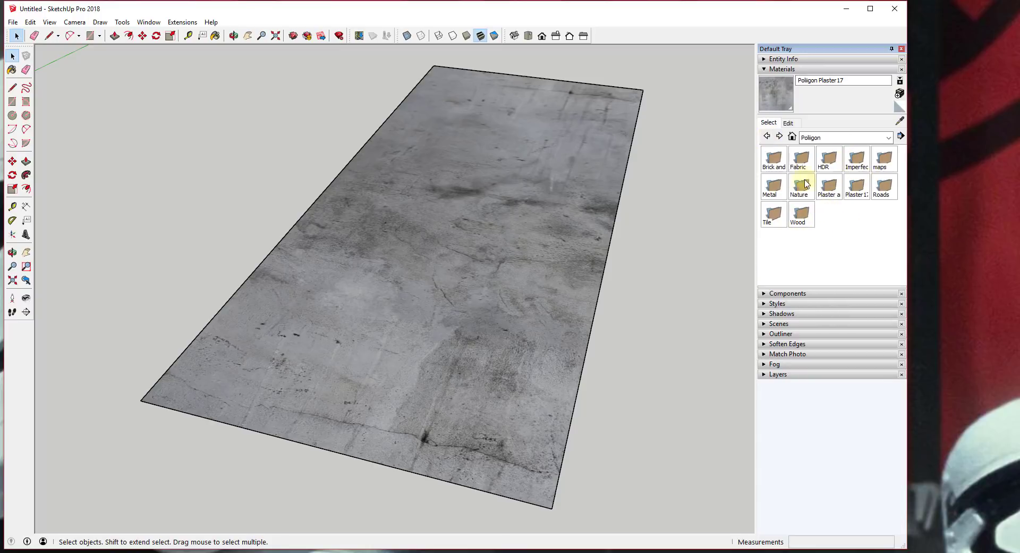
# - Open the Fabric subfolder and paint the rectangular face with Poliigon - Denim, followed by Poliigon - Starry Night Rug
pyautogui.click(802, 158)
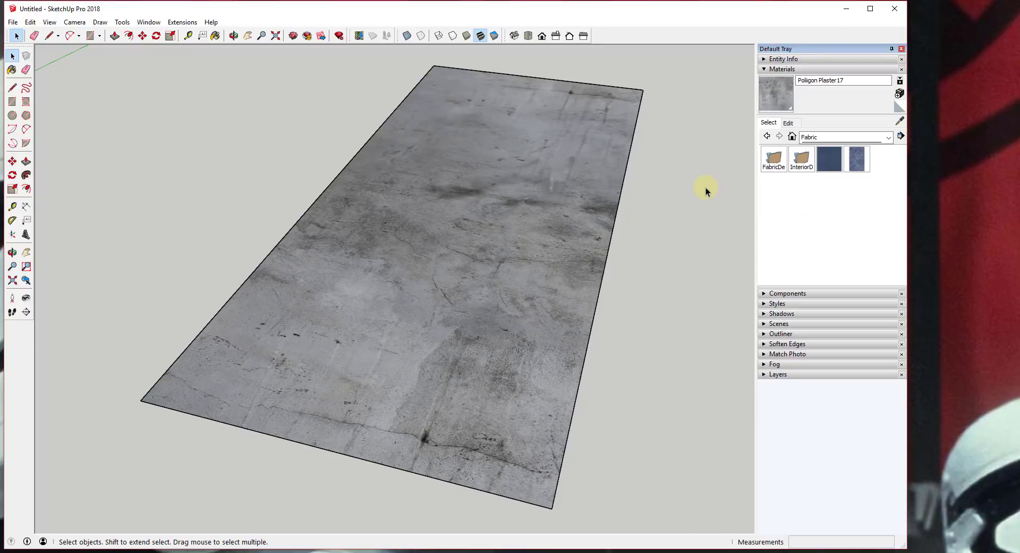
pyautogui.click(833, 166)
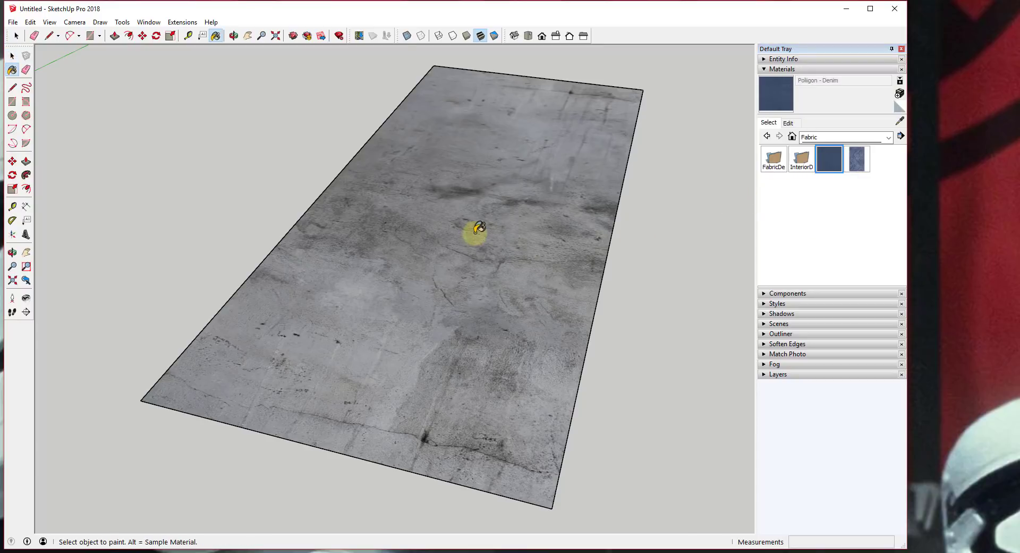
pyautogui.click(473, 228)
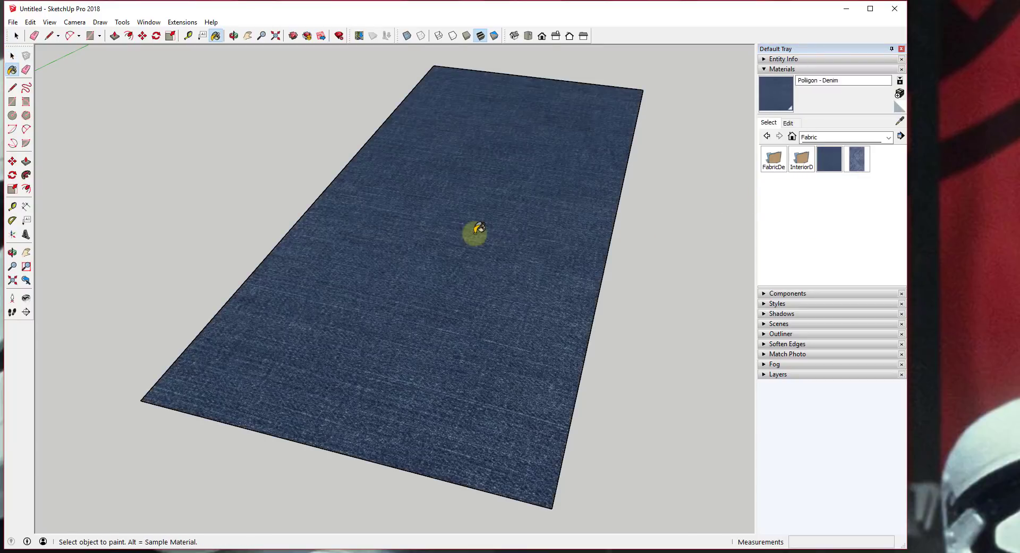
pyautogui.click(857, 158)
pyautogui.click(471, 244)
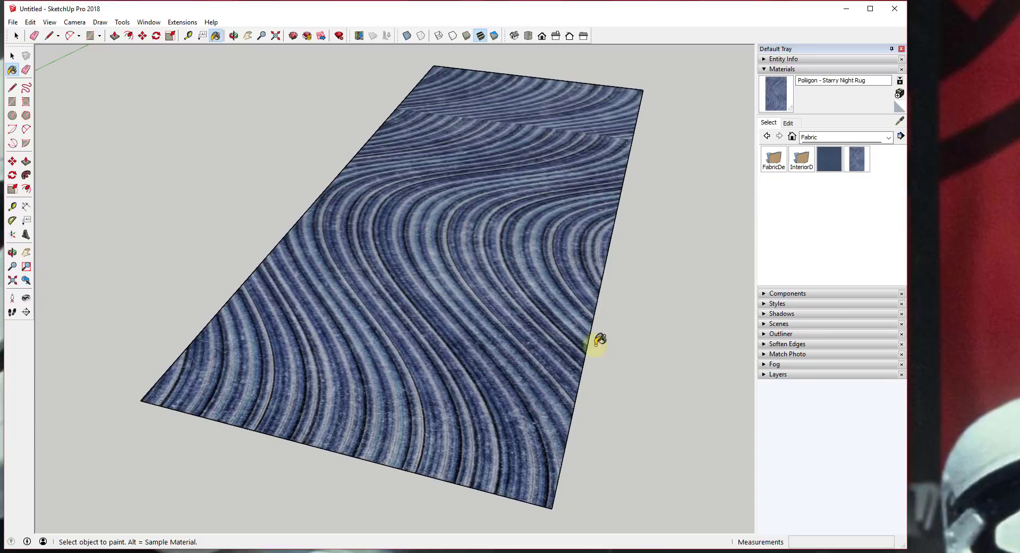
# - Switch back to the Poliigon collection, check the list of collections and look inside the Fabric subfolder again
pyautogui.click(889, 140)
pyautogui.scroll(-3, 845, 221)
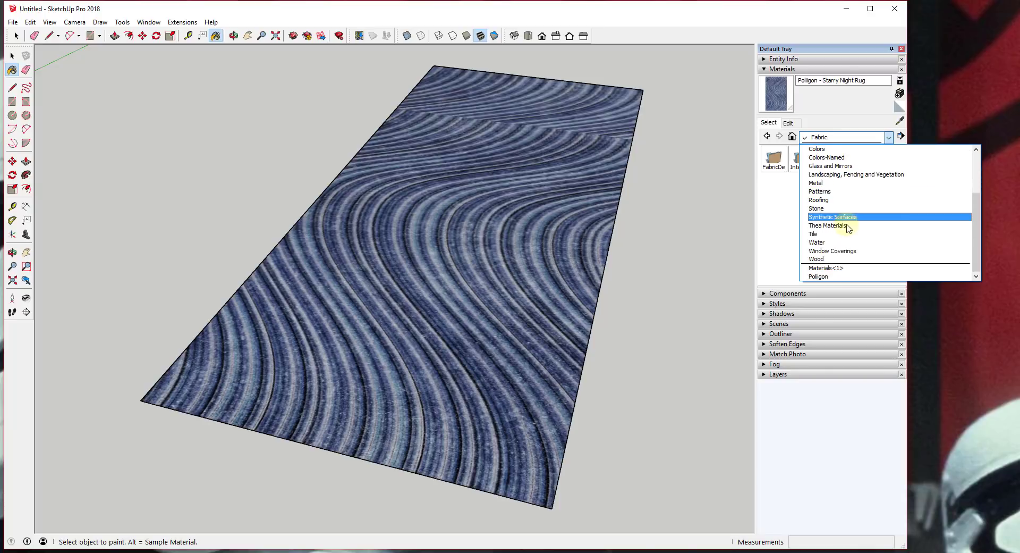
pyautogui.click(821, 278)
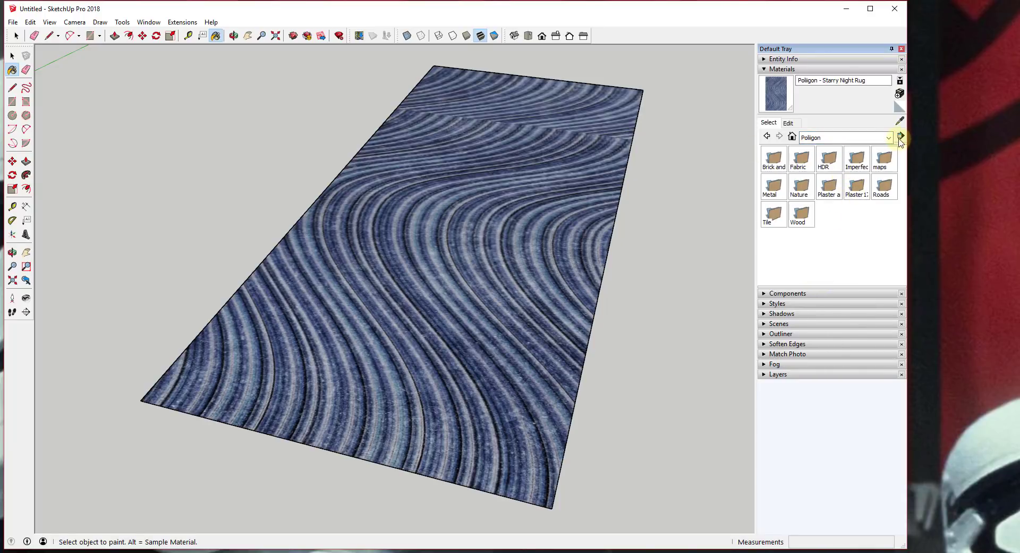
pyautogui.click(901, 137)
pyautogui.click(889, 139)
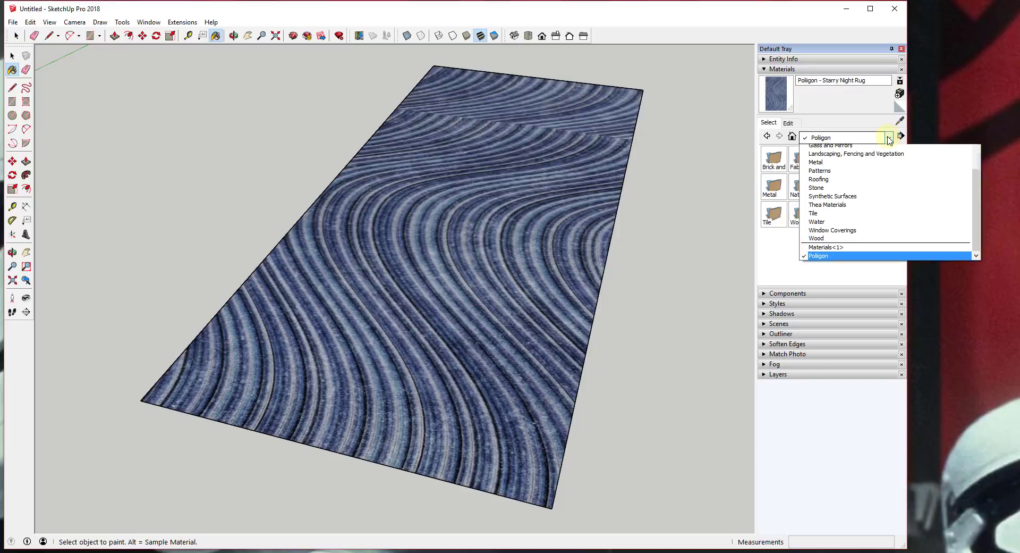
pyautogui.click(889, 138)
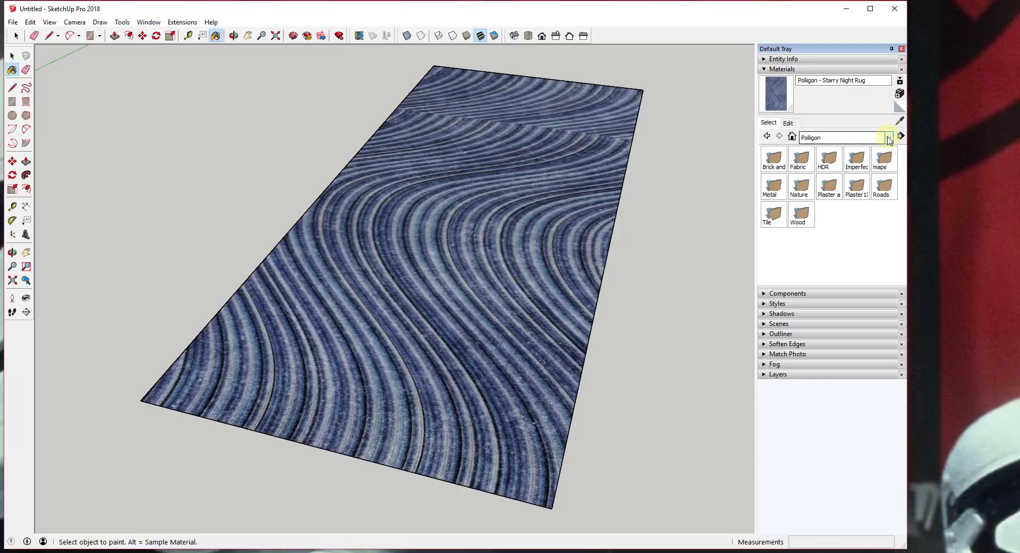
pyautogui.scroll(-1, 889, 139)
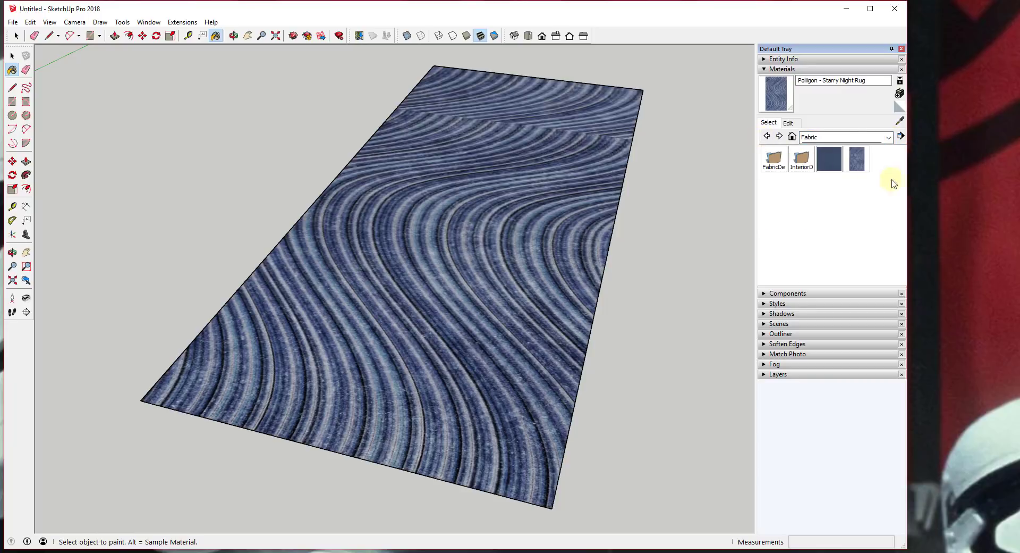
# - Switch to the Materials<1> collection and compare its contents with the Materials folder in File Explorer
pyautogui.click(888, 138)
pyautogui.scroll(-3, 847, 223)
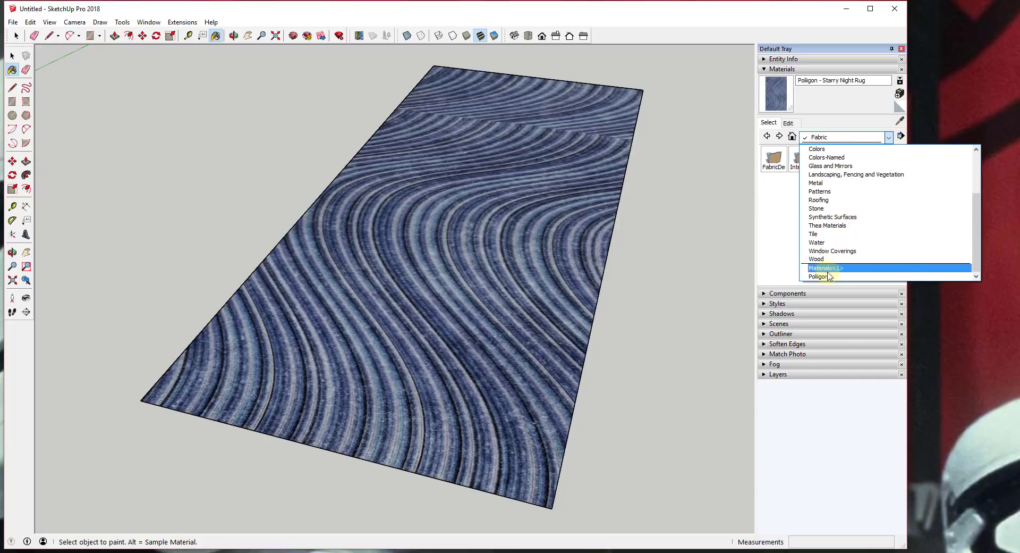
pyautogui.click(825, 268)
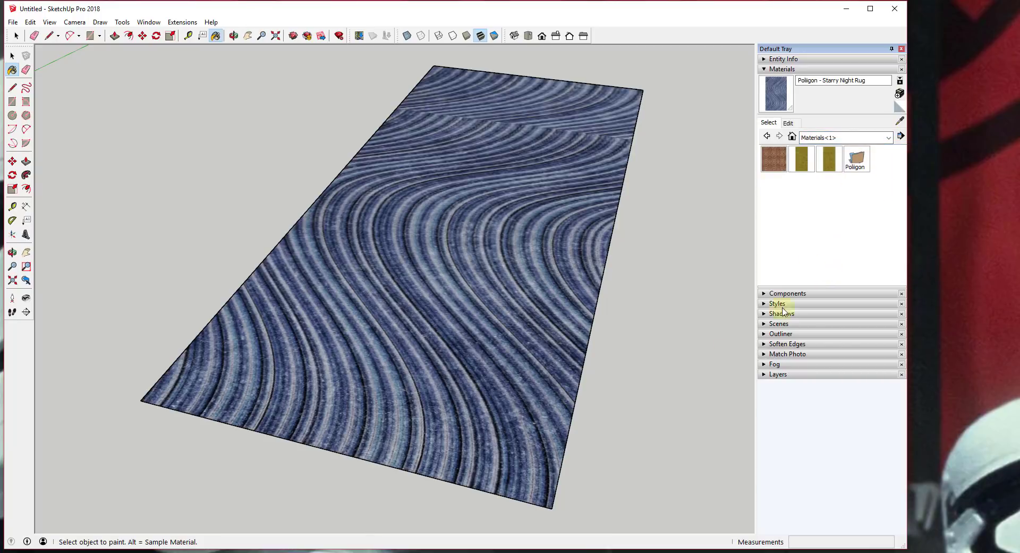
pyautogui.hotkey('alt', 'Tab')
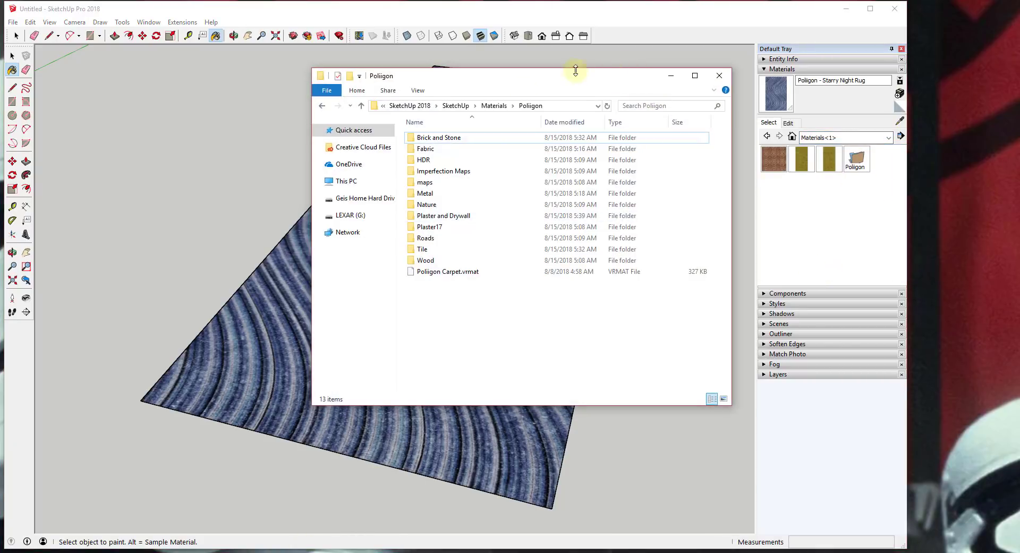
pyautogui.click(487, 109)
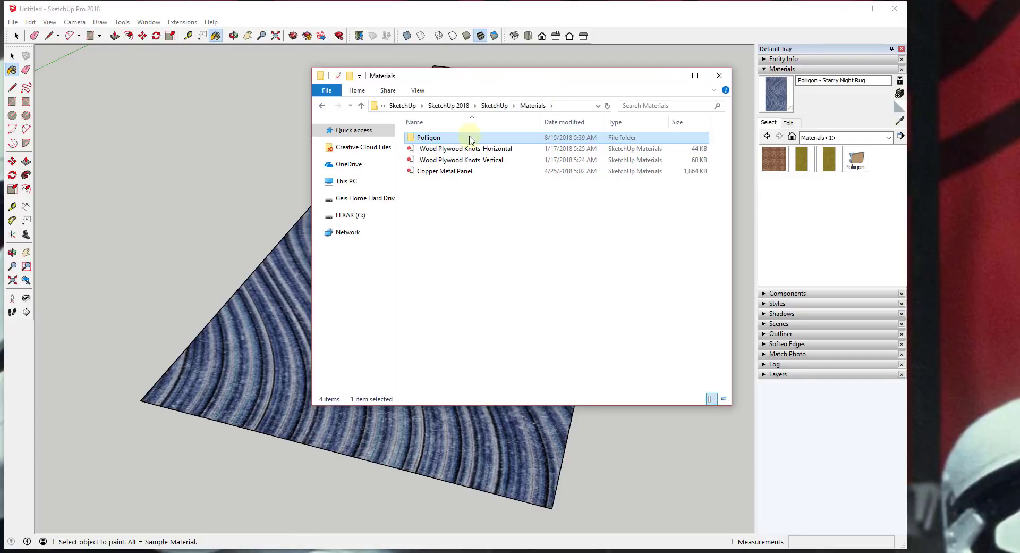
# - Add SketchUp's user Materials folder, the parent of the Poliigon folder, to the favorite material collections
pyautogui.click(902, 137)
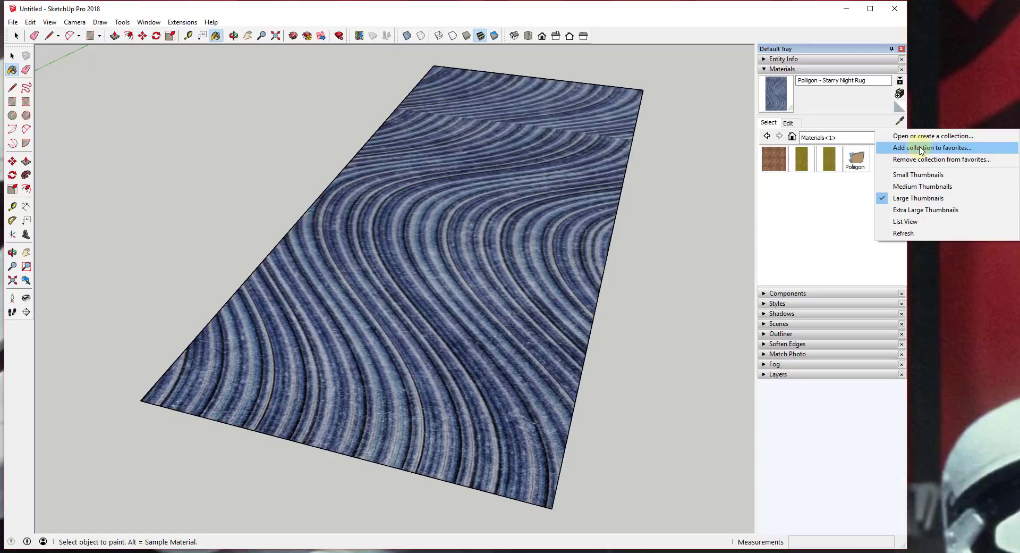
pyautogui.click(921, 150)
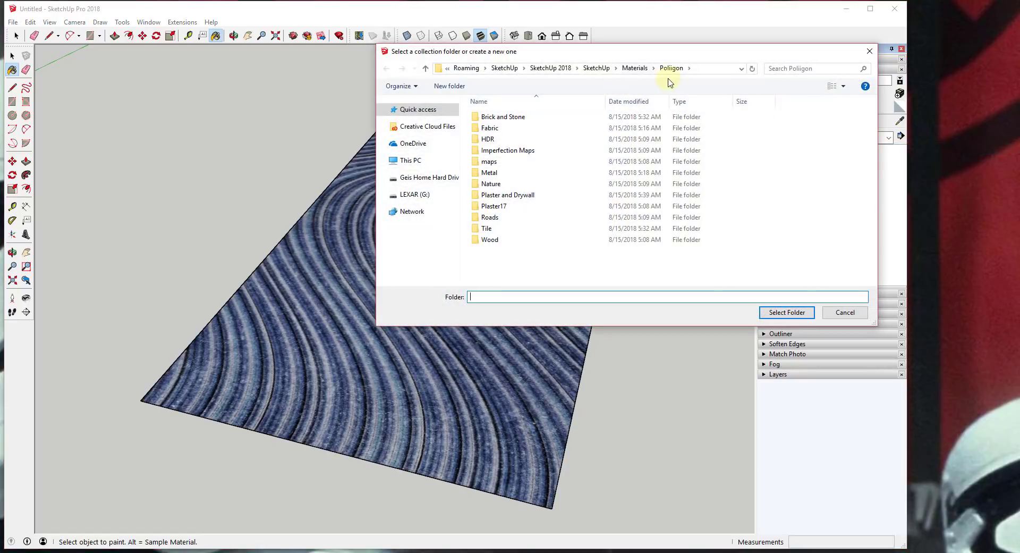
pyautogui.click(637, 68)
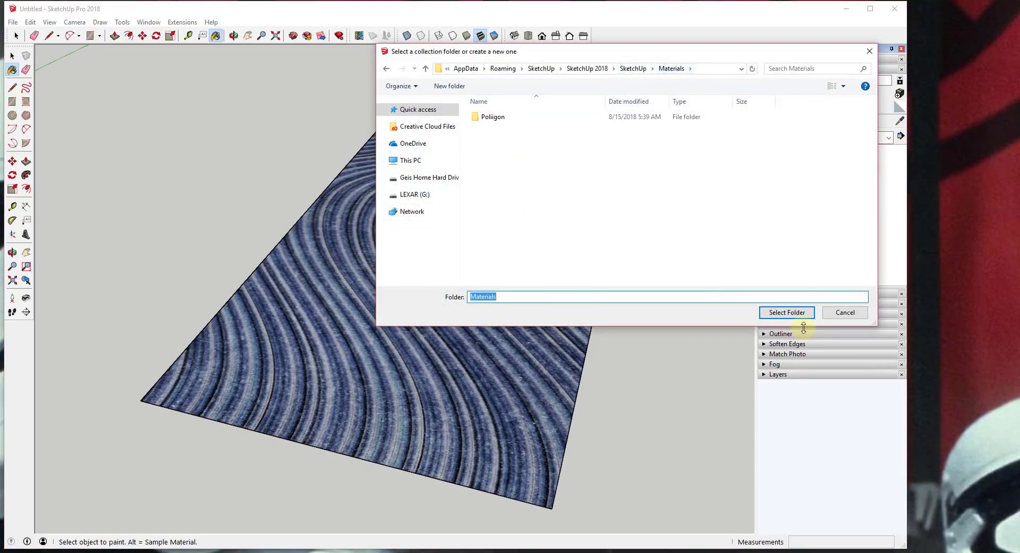
pyautogui.click(797, 312)
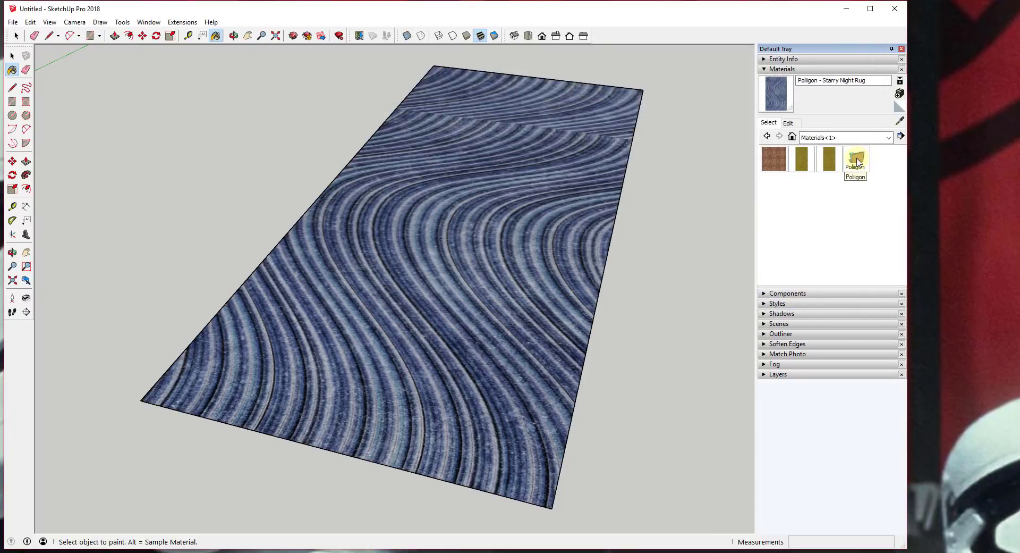
# - Look inside the Poliigon subfolder of the Materials<1> collection and check the favorites at the end of the collection list
pyautogui.doubleClick(857, 160)
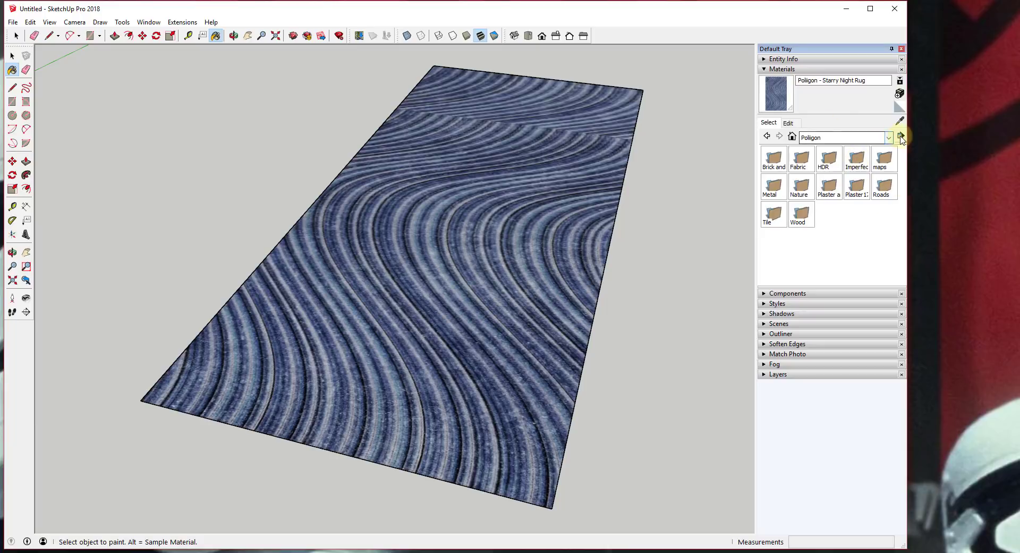
pyautogui.click(767, 135)
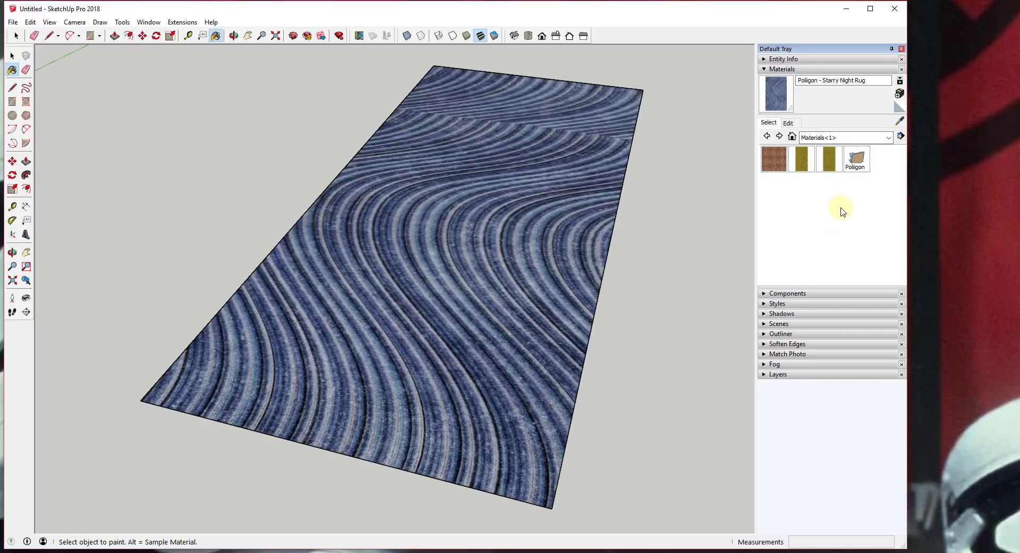
pyautogui.doubleClick(855, 158)
pyautogui.click(888, 138)
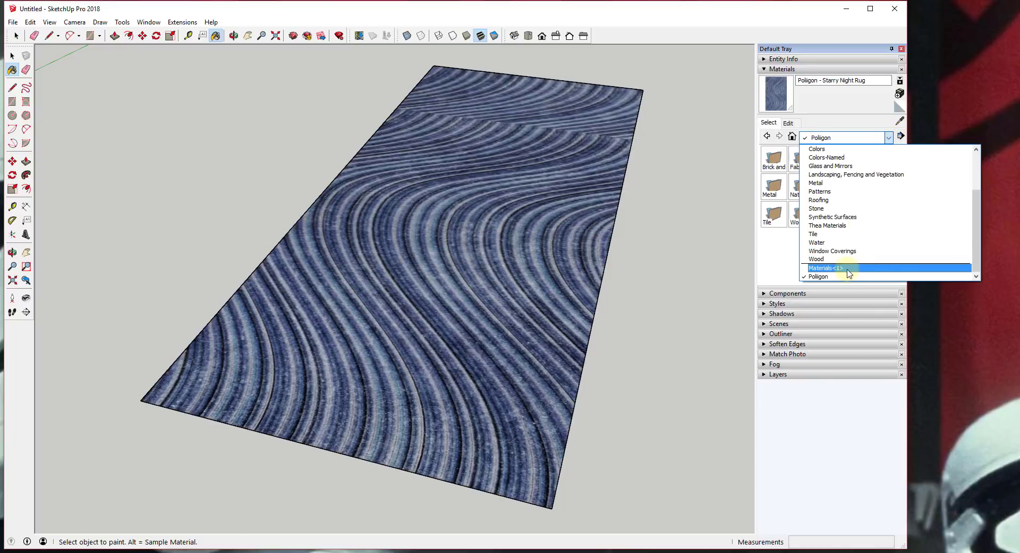
pyautogui.click(901, 137)
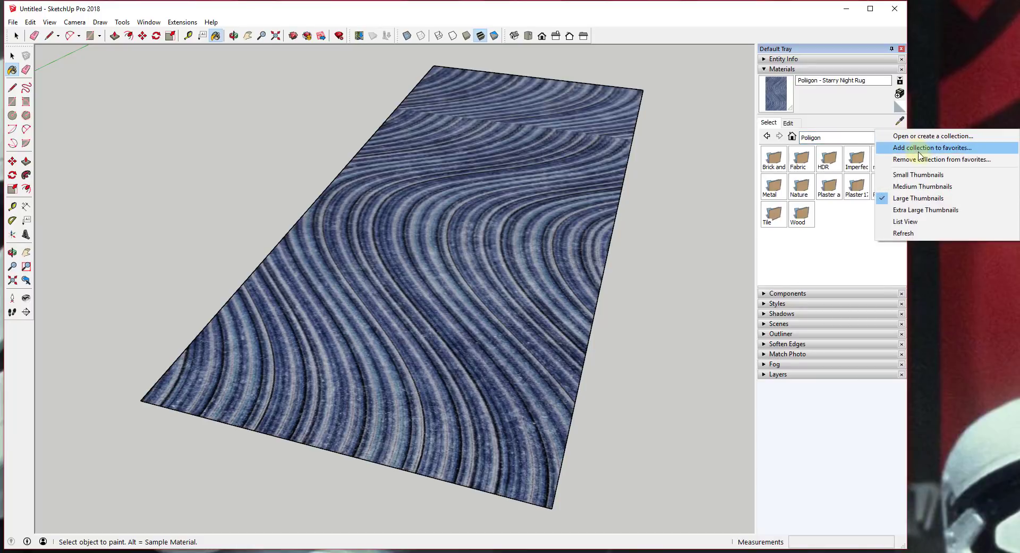
pyautogui.click(918, 150)
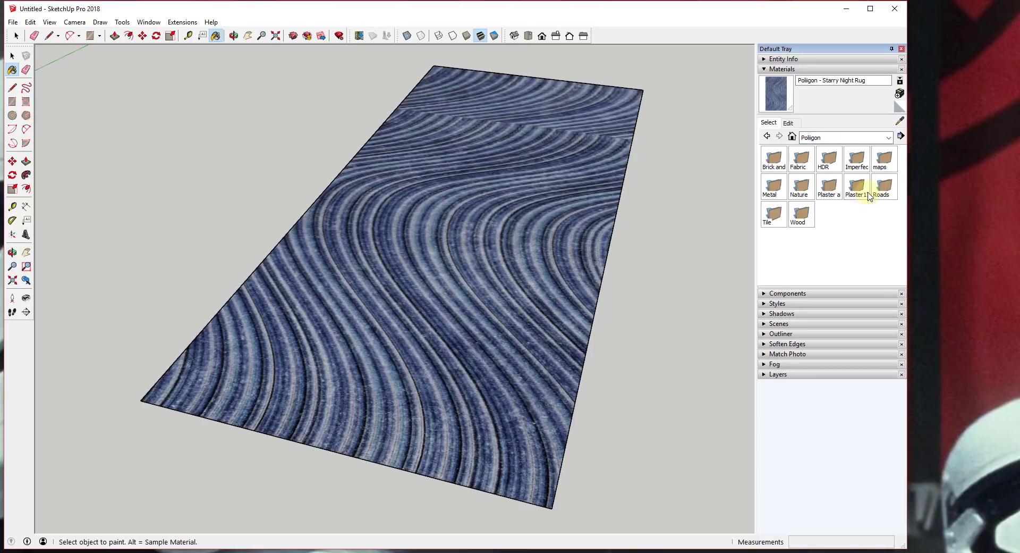
pyautogui.click(901, 138)
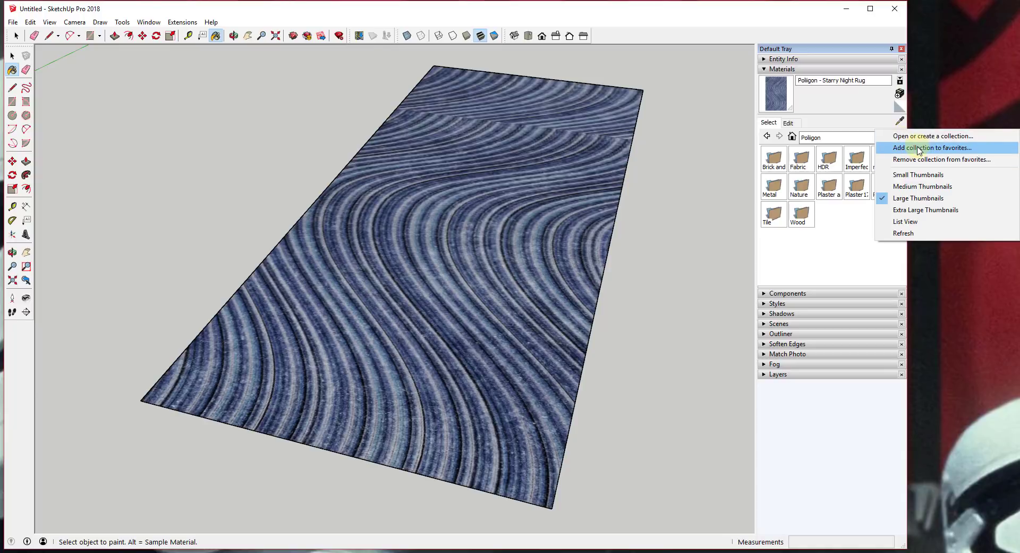
pyautogui.click(919, 148)
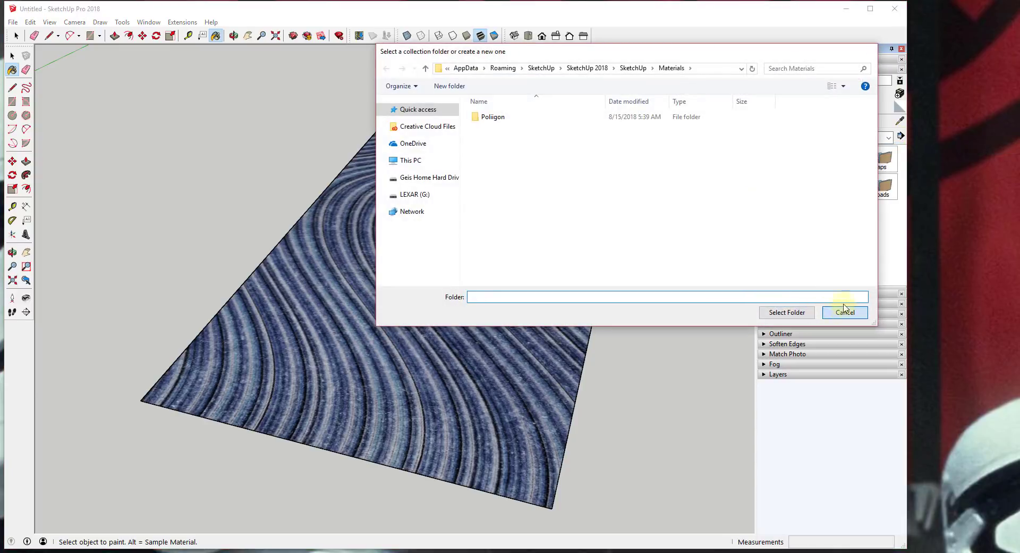
pyautogui.click(841, 312)
# - Close SketchUp, restart it with a new untitled model and choose the Materials<1> collection from the collection list
pyautogui.click(889, 8)
pyautogui.click(457, 303)
pyautogui.click(944, 133)
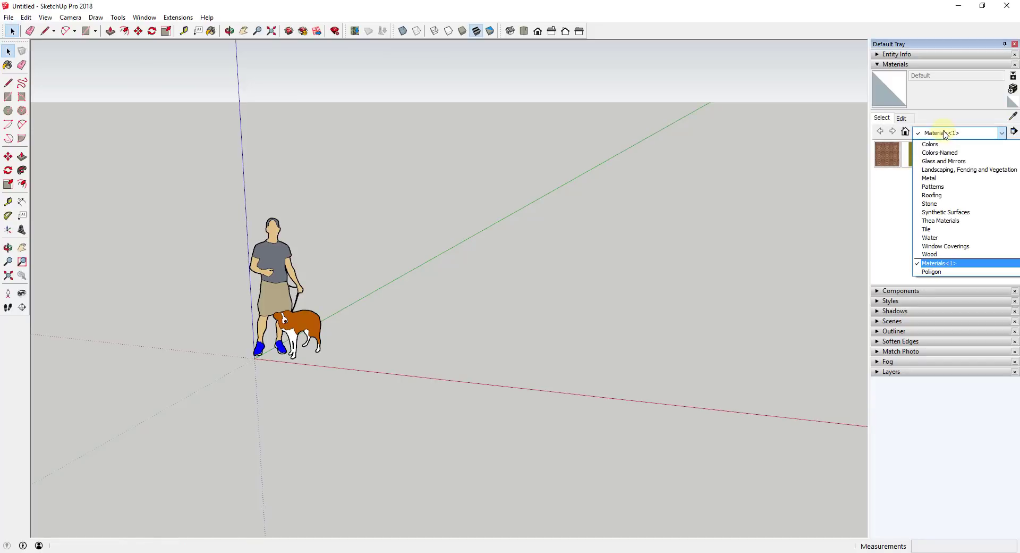
pyautogui.click(946, 263)
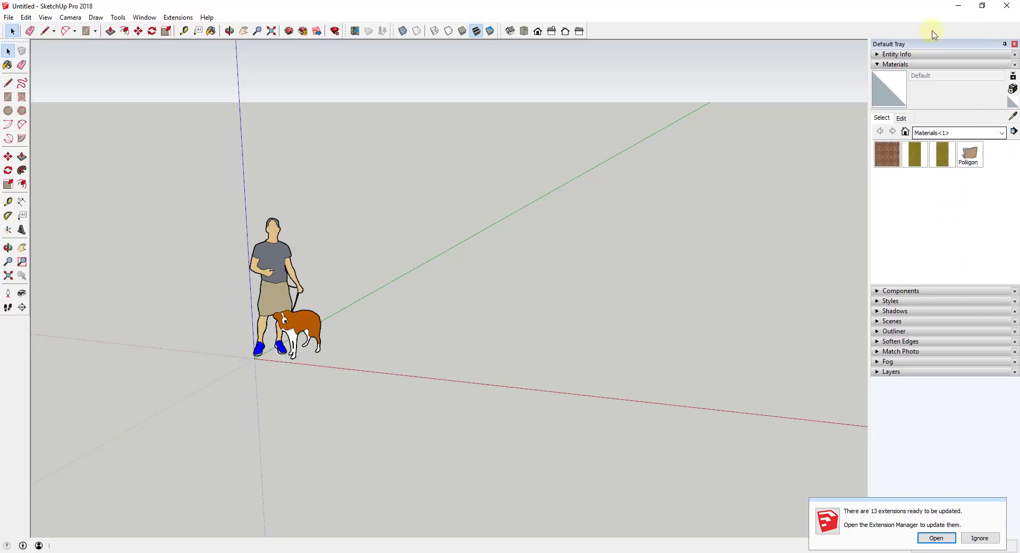
# - Open the SketchUp 2018 Materials folder that contains Poliigon as a material collection
pyautogui.click(984, 7)
pyautogui.click(903, 133)
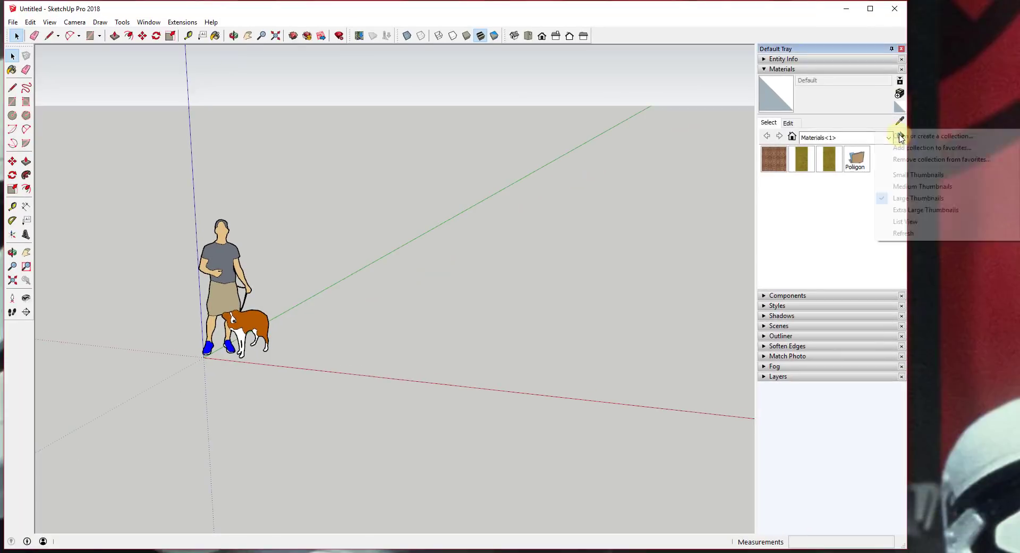
pyautogui.click(927, 137)
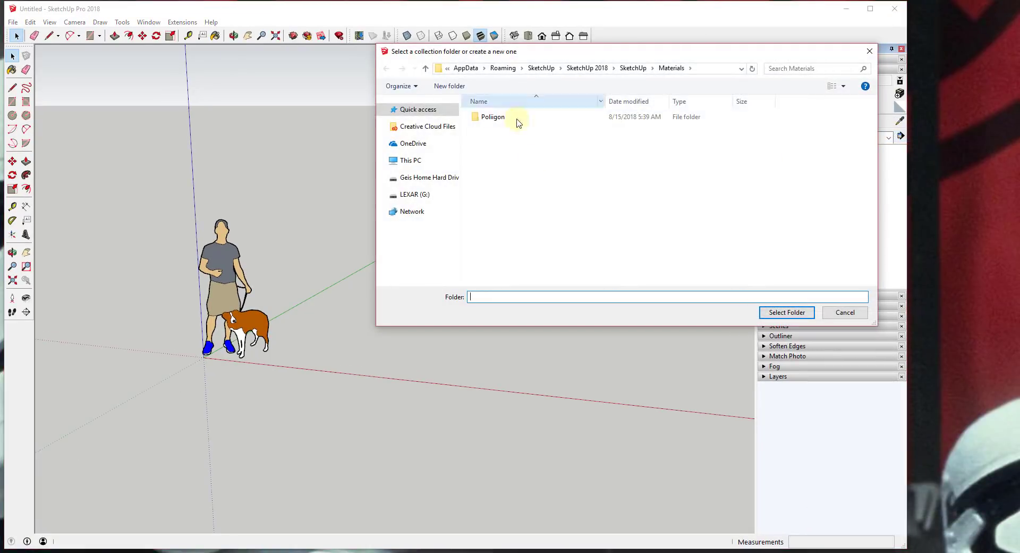
pyautogui.click(789, 313)
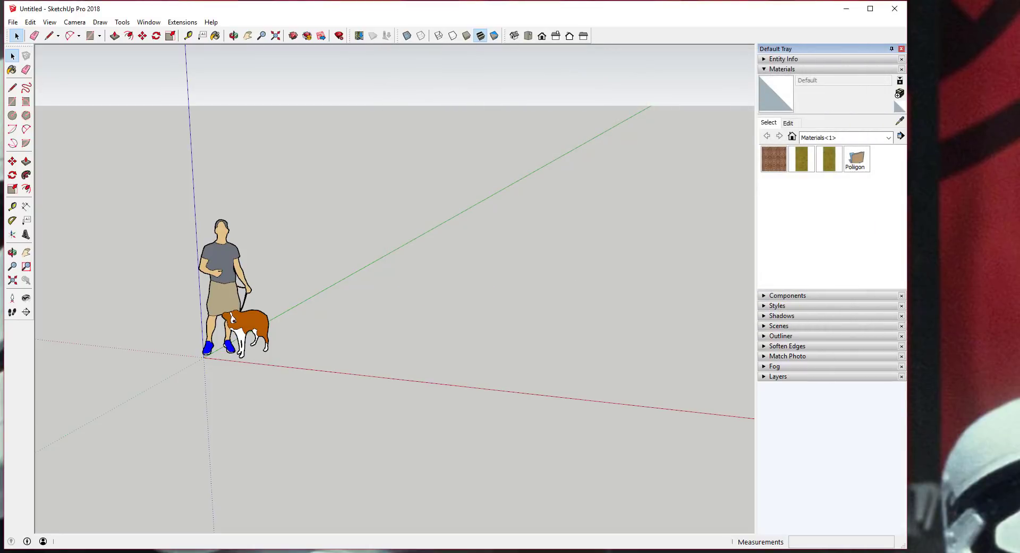
# - Maximize the window, pick the copper metal panel material from Materials<1> and open the Poliigon subfolder
pyautogui.click(871, 8)
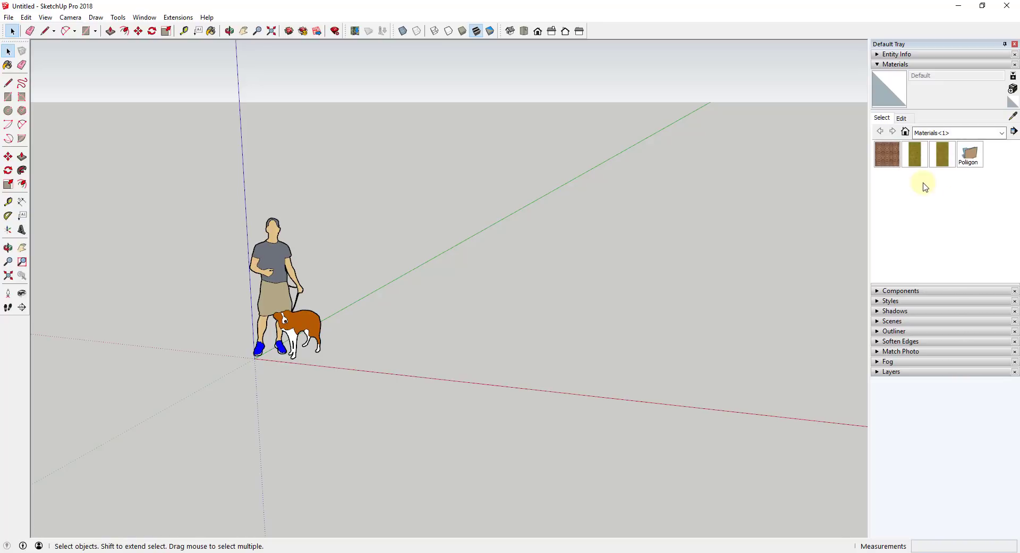
pyautogui.click(887, 154)
pyautogui.click(969, 155)
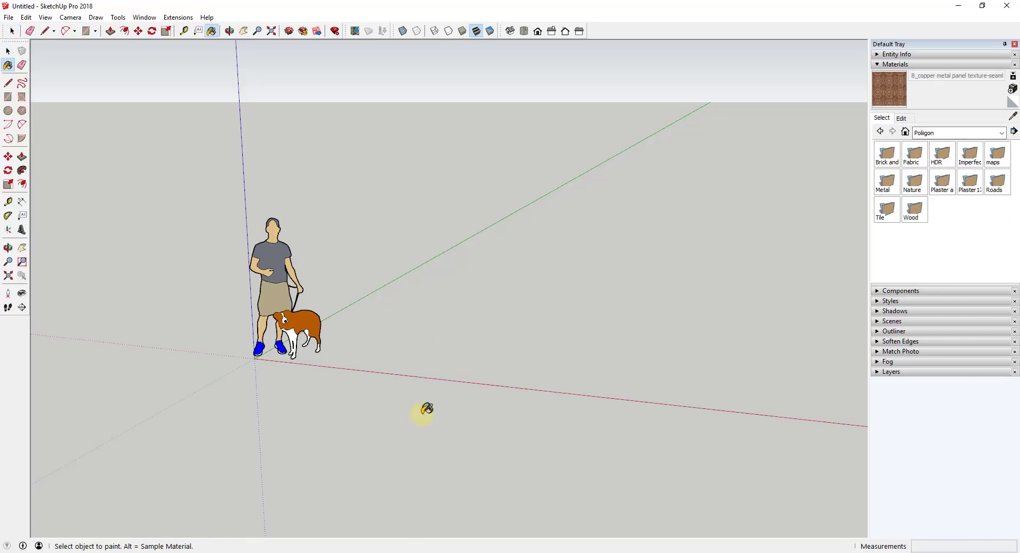